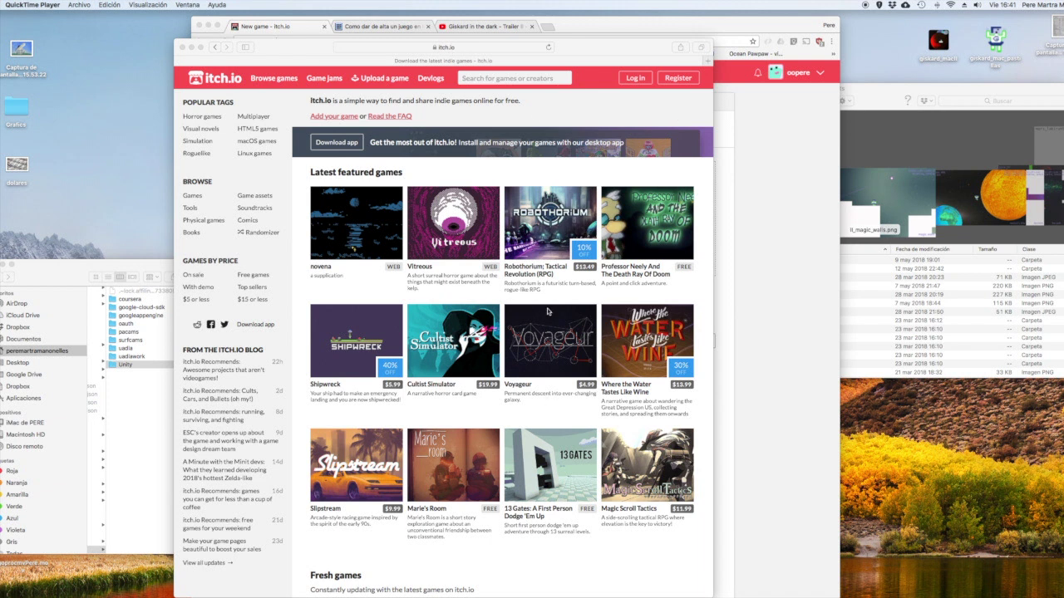
View the itch.io account registration page, then return to the logged-in New game form
scroll(542, 296, "down", 5)
scroll(536, 249, "up", 5)
left_click(671, 81)
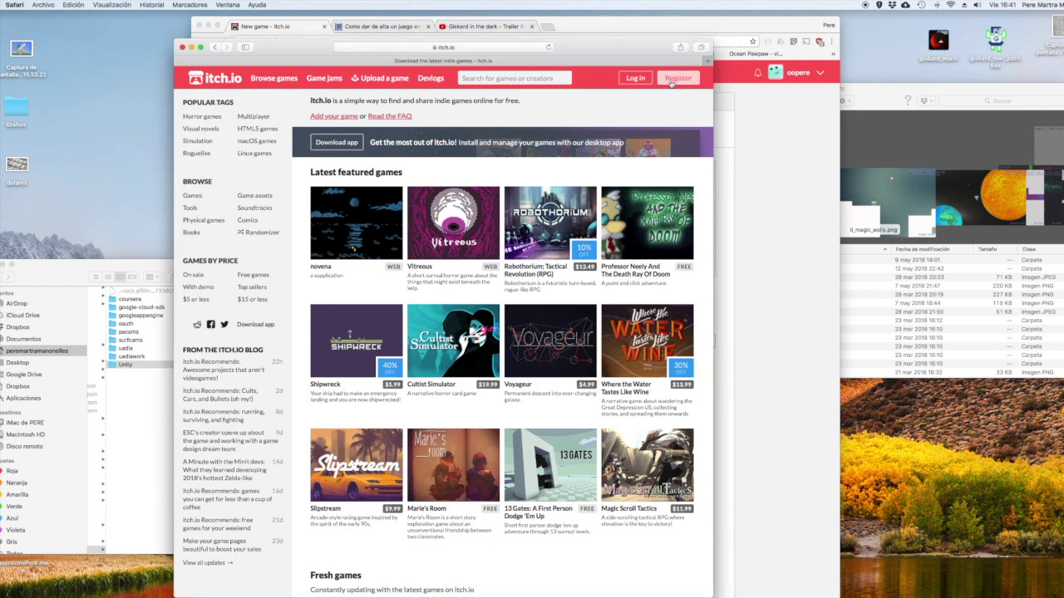
left_click(672, 82)
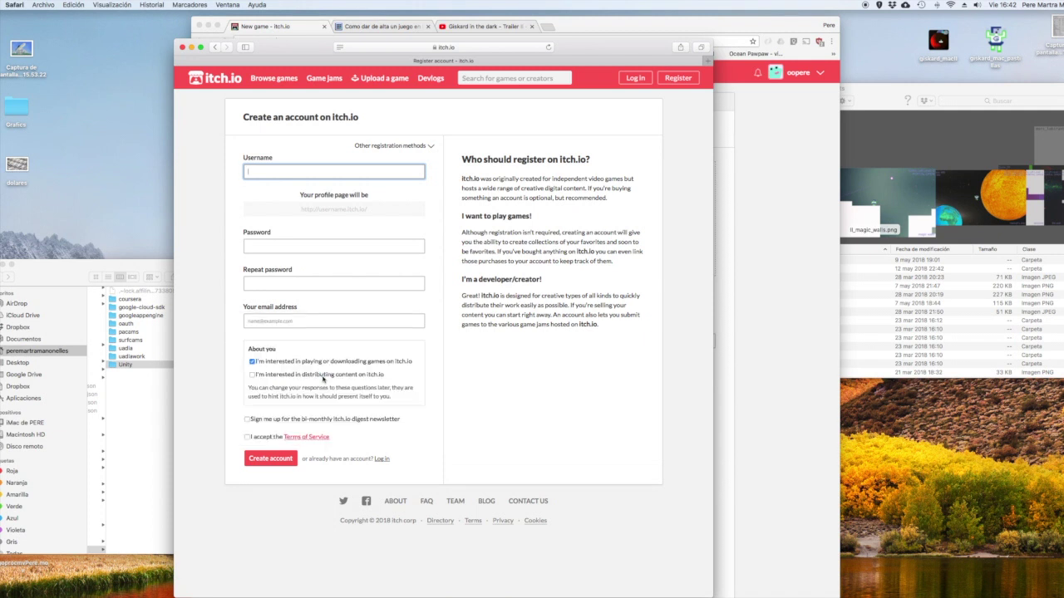
left_click(272, 29)
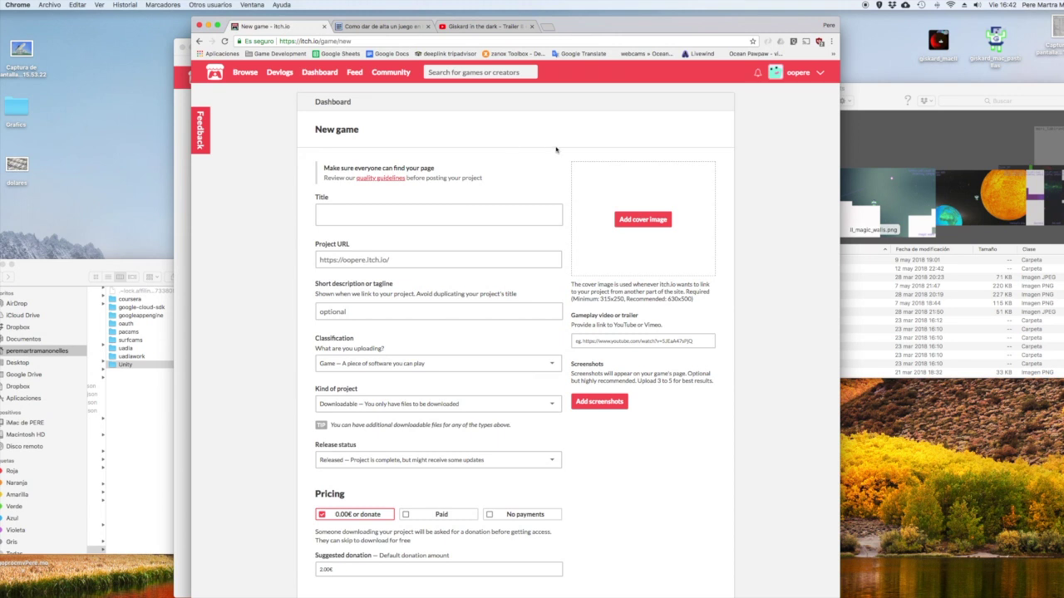
Enter 'giskardII' as the game title and accept the auto-filled project URL
left_click(421, 217)
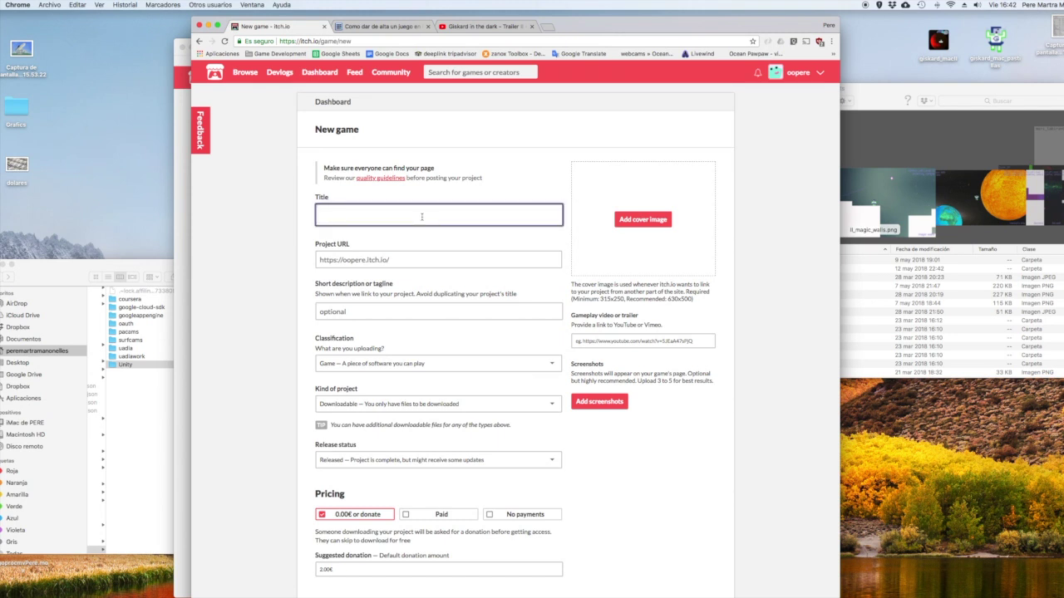
type("giskardII")
left_click(409, 260)
left_click(447, 235)
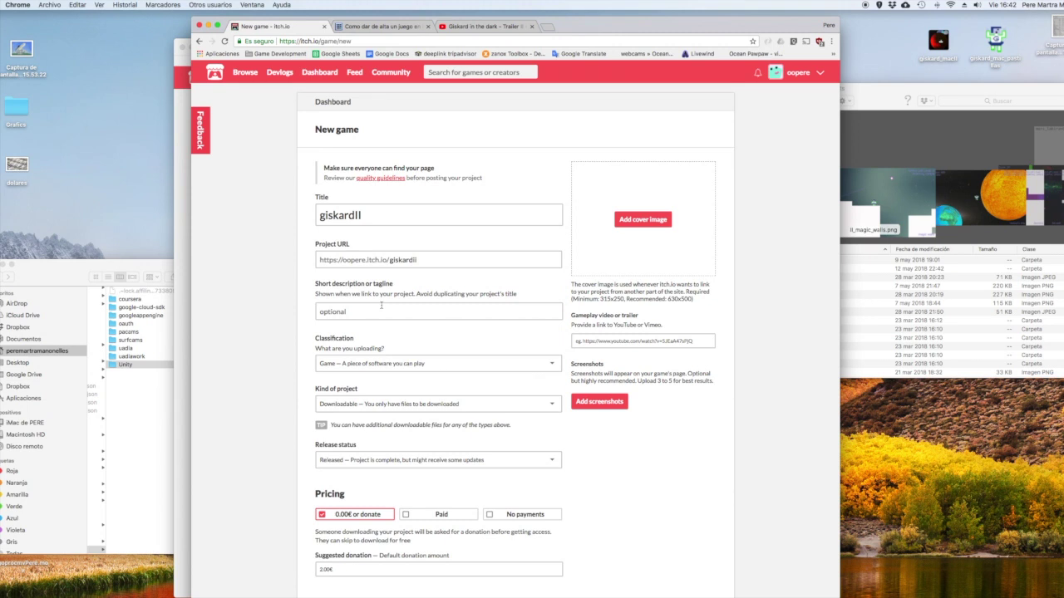
Enter the short description 'descripcionn de como es nuestro juego'
left_click(379, 314)
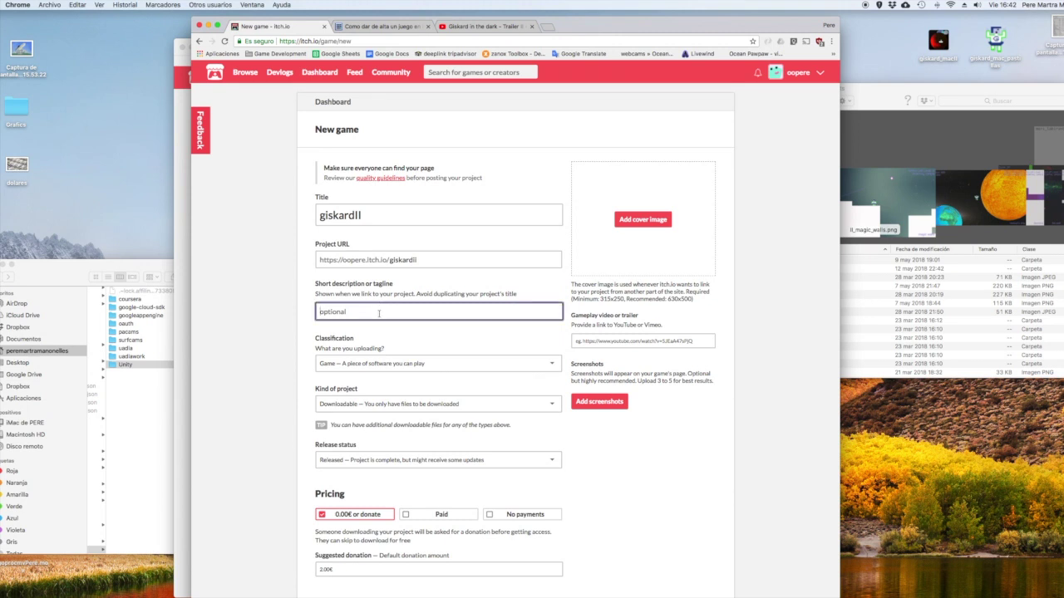
type("descripcionn de como es nuestro juego")
key("Tab")
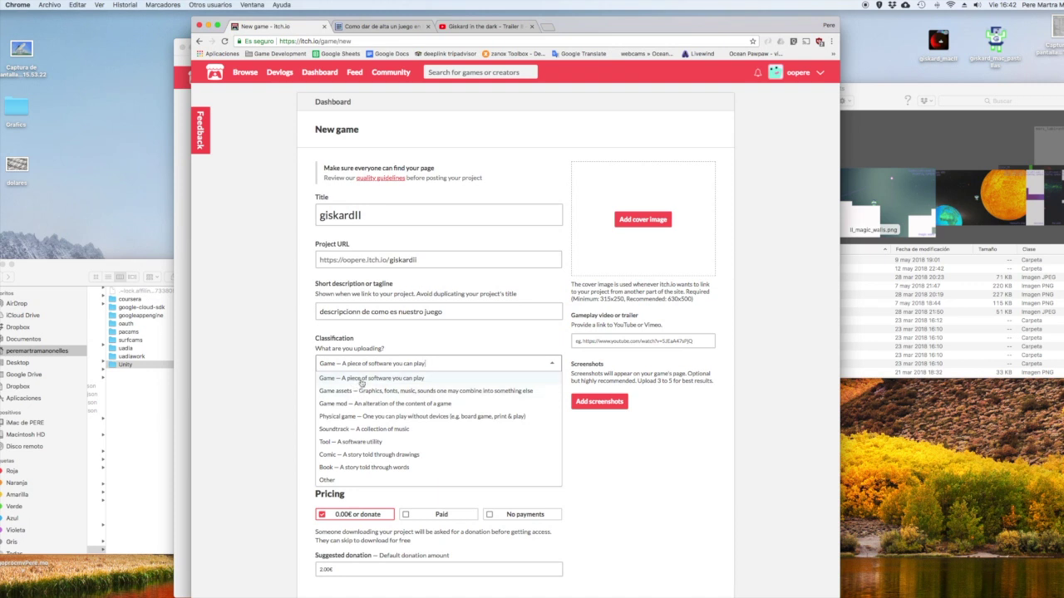
Keep Classification as Game and set Kind of project to HTML
scroll(362, 383, "down", 1)
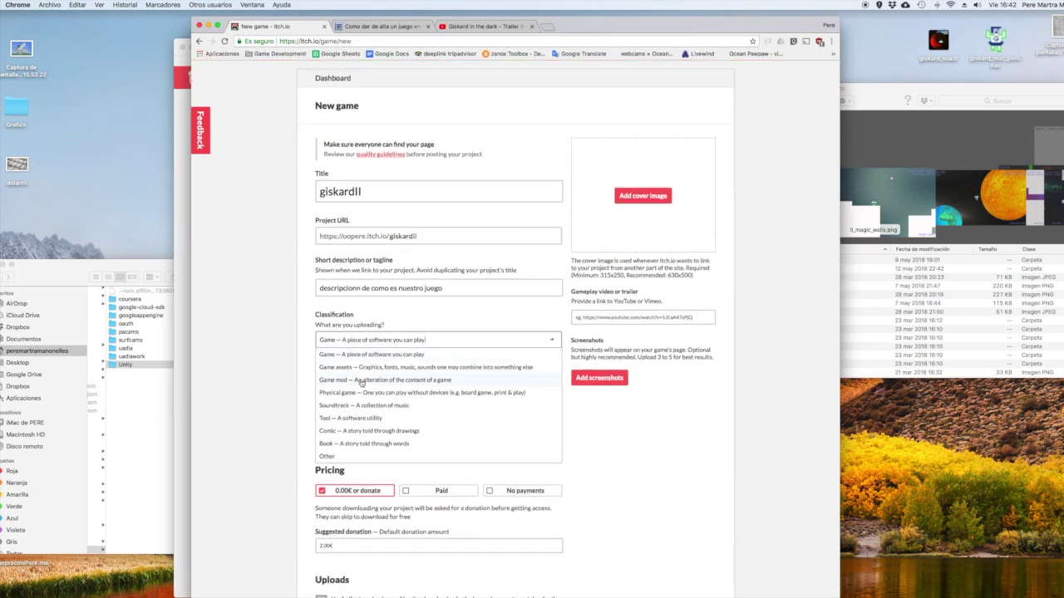
left_click(395, 356)
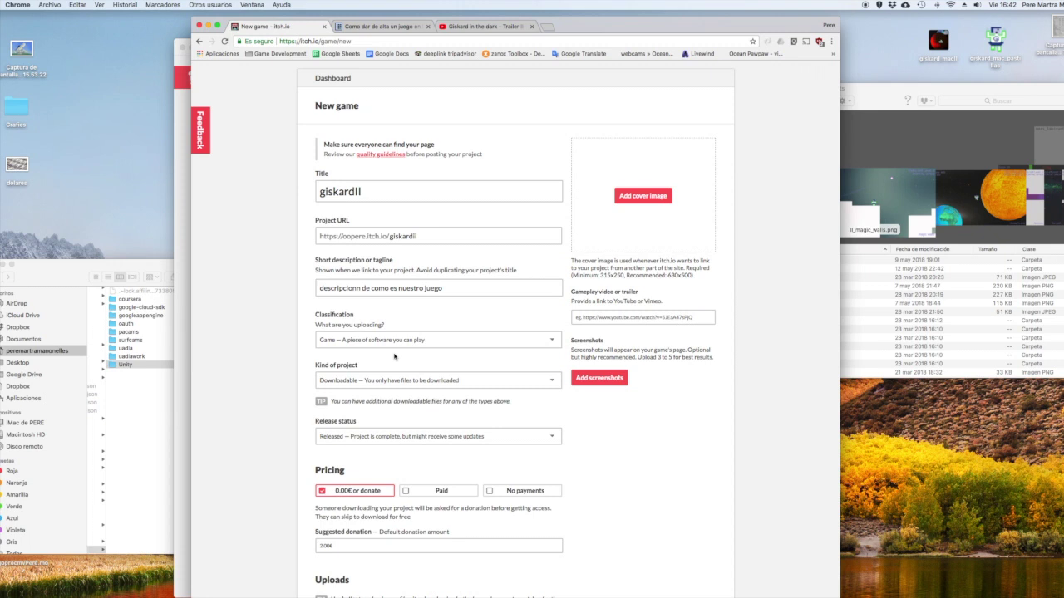
left_click(396, 340)
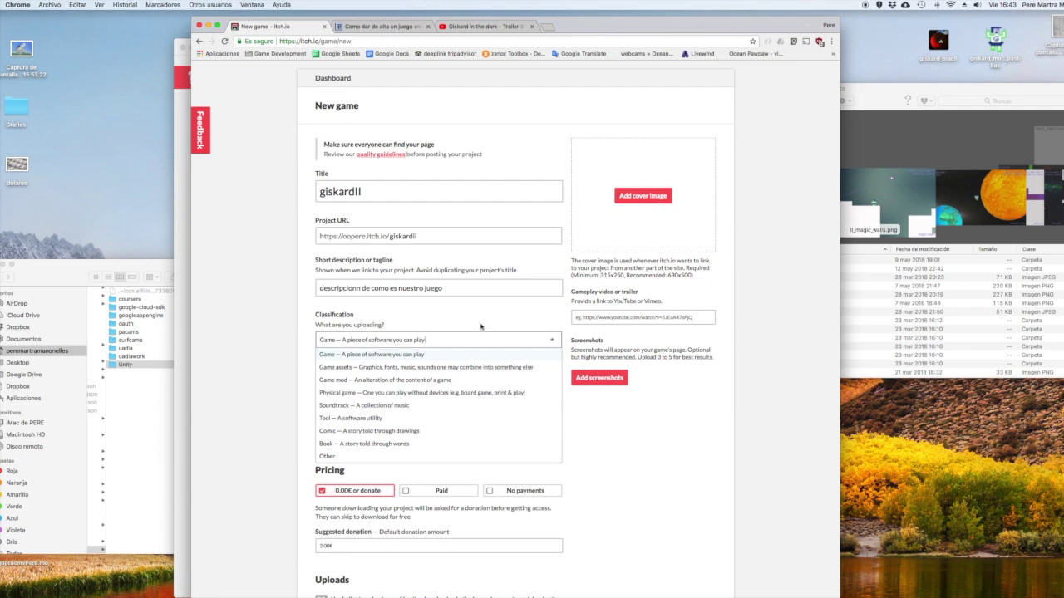
left_click(481, 326)
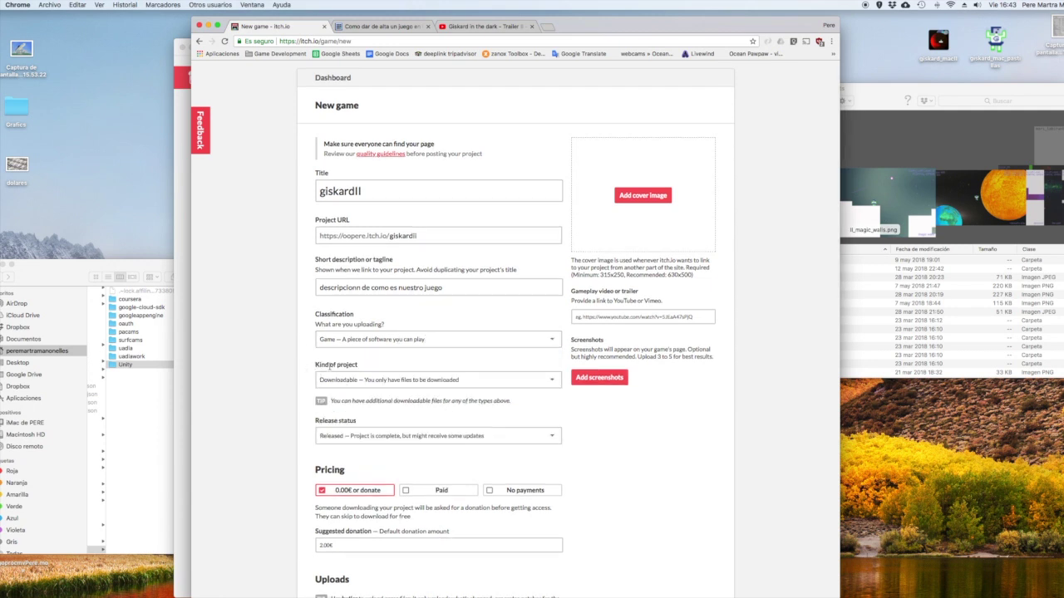
left_click(451, 382)
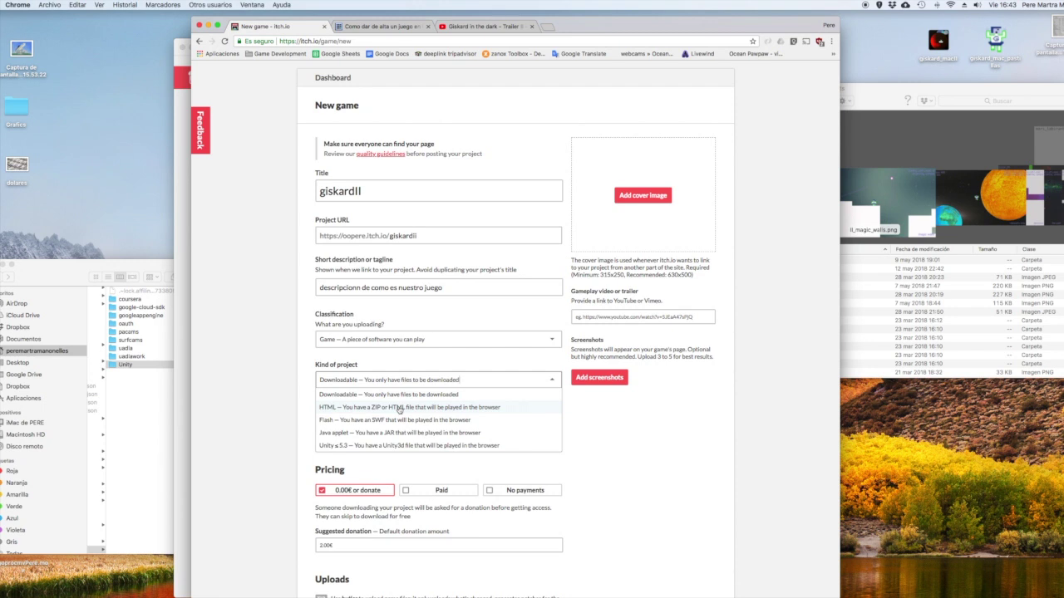
left_click(399, 408)
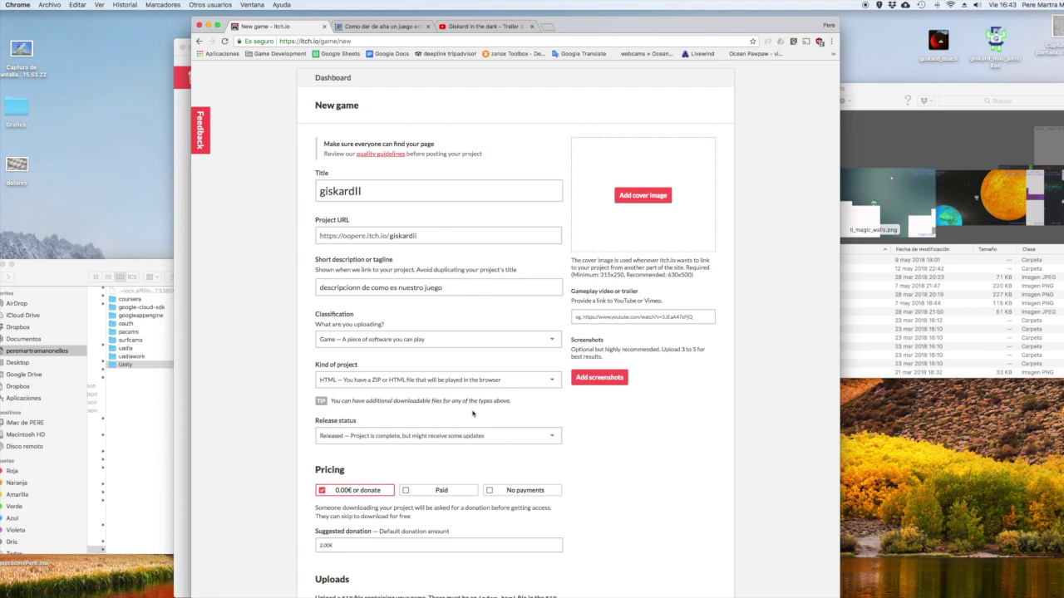
scroll(449, 461, "down", 3)
left_click(444, 344)
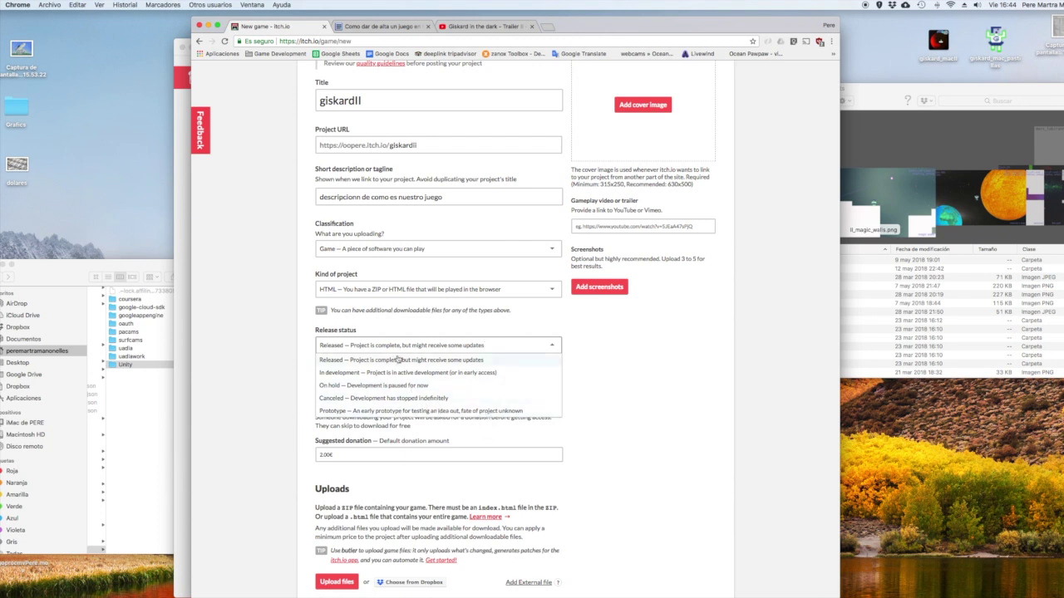
left_click(497, 336)
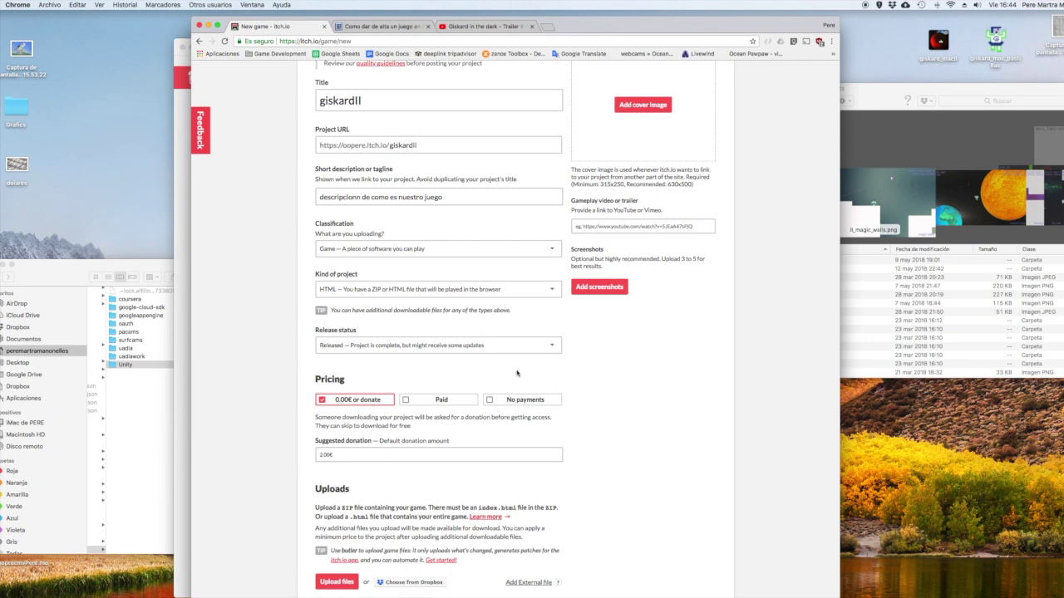
scroll(516, 373, "down", 3)
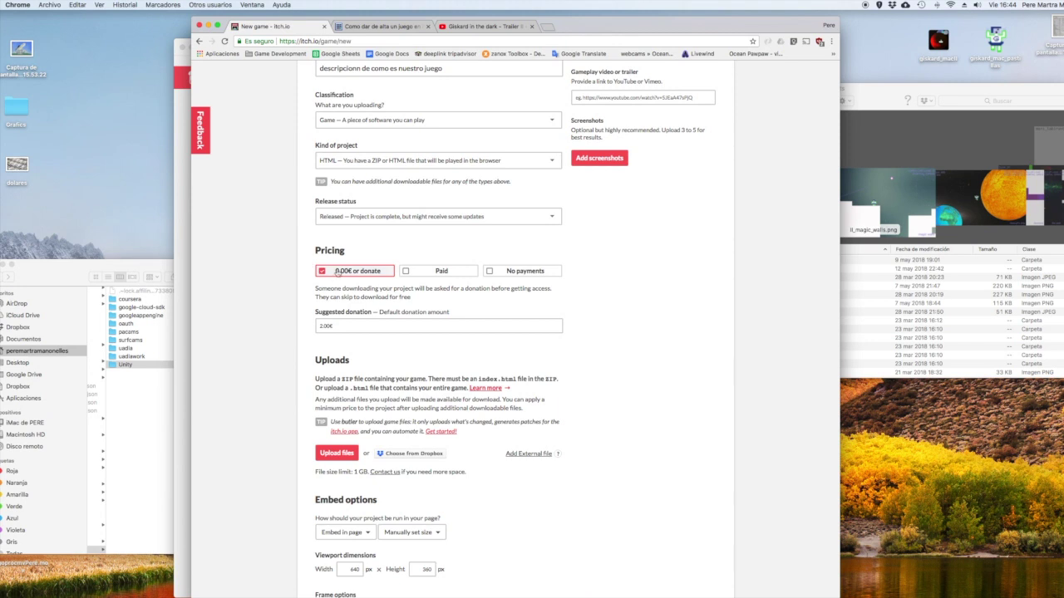
left_click(437, 272)
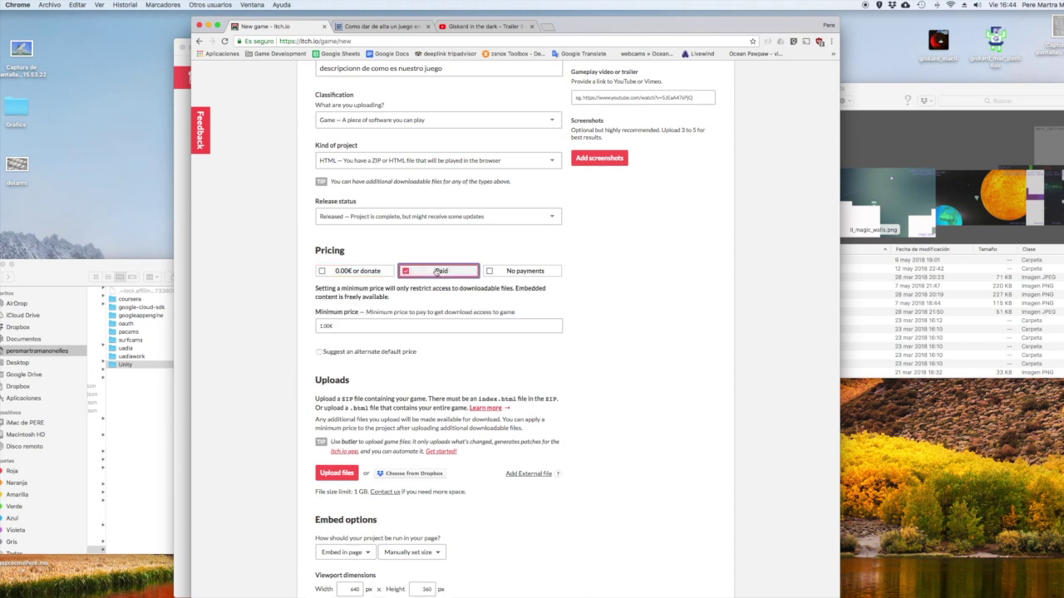
left_click(520, 273)
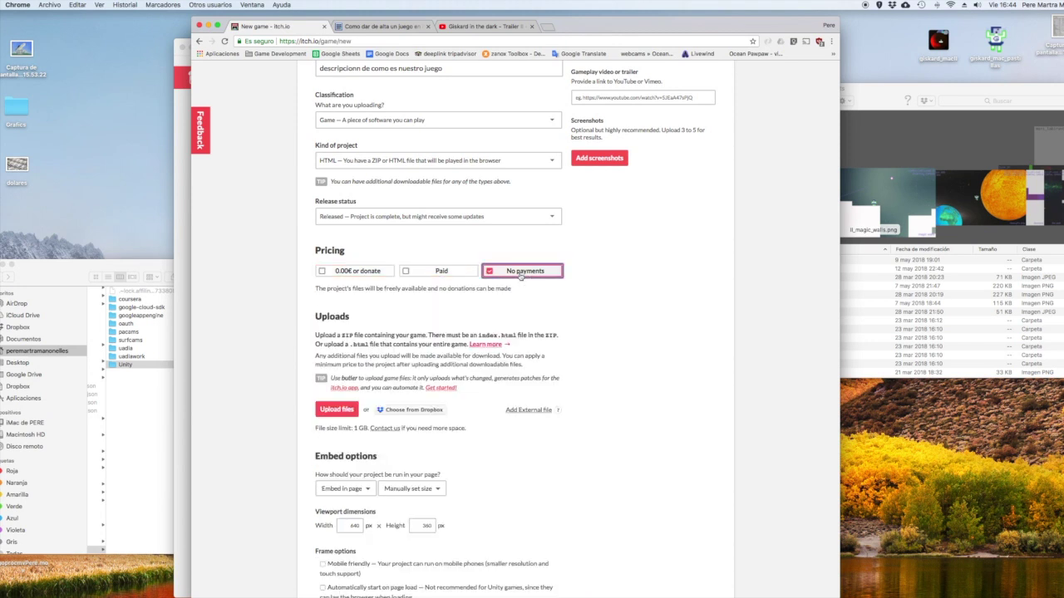
left_click(433, 272)
left_click(363, 271)
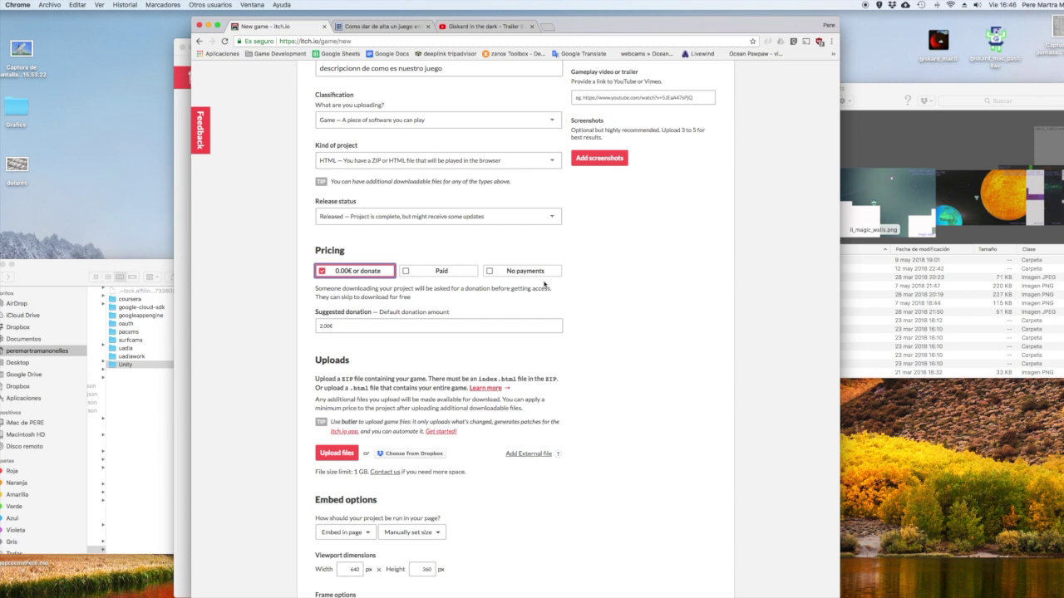
Set pricing to No payments and scroll down toward the Uploads section
left_click(502, 271)
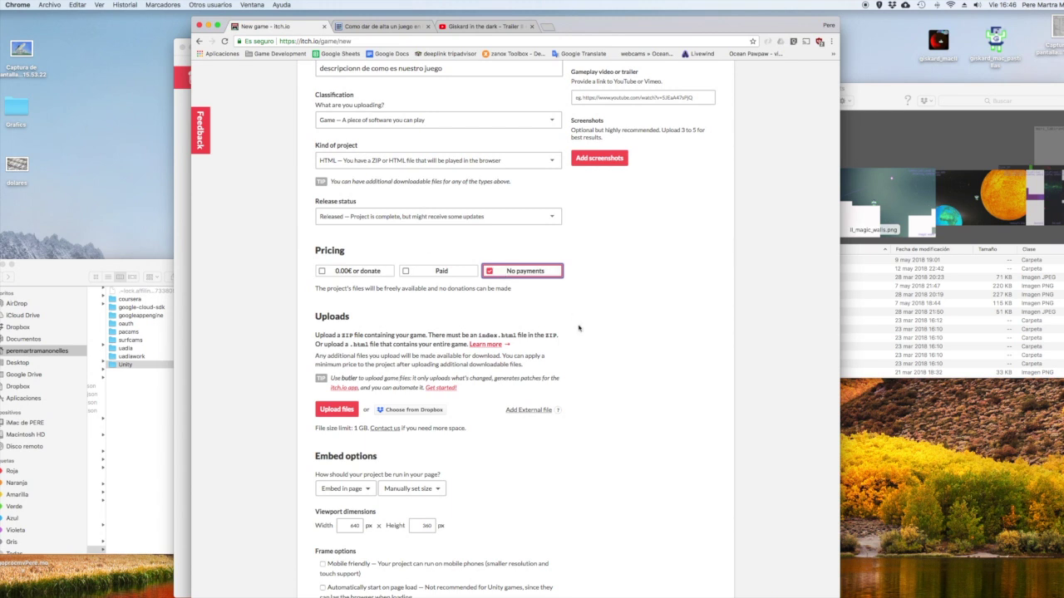
scroll(580, 327, "down", 3)
scroll(579, 328, "down", 1)
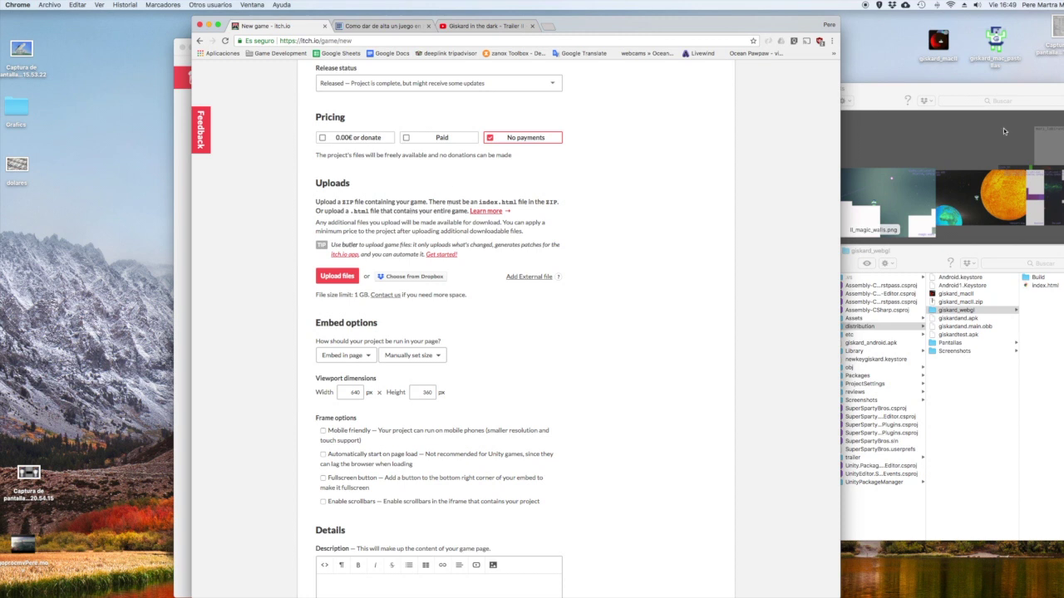
Open distribution/giskard_webgl in Finder and move the window over the upload form
left_click(921, 260)
left_click(864, 325)
left_click(864, 326)
left_click(960, 310)
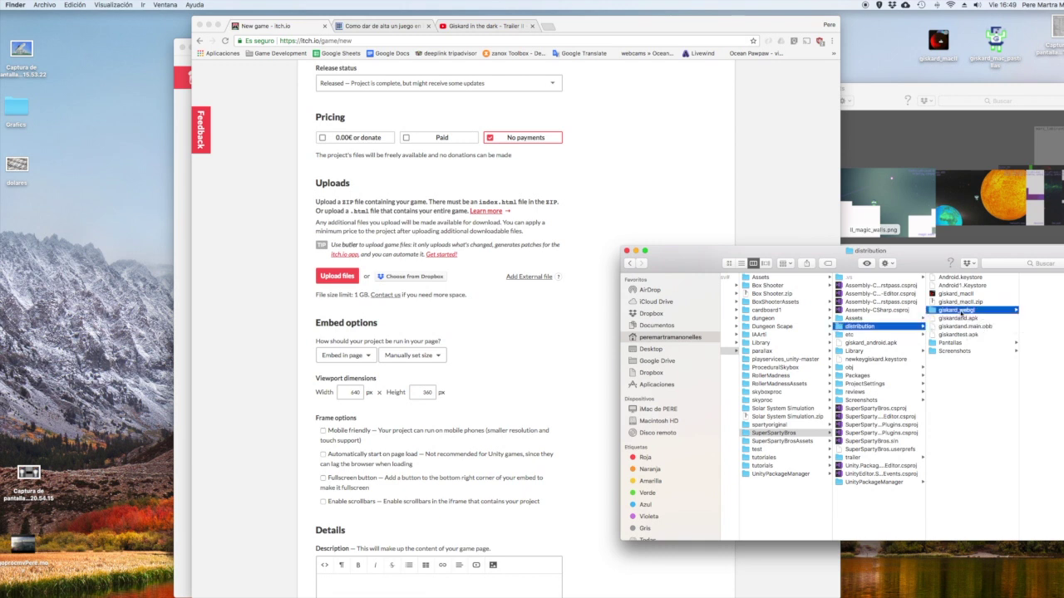
left_click_drag(1012, 255, 725, 228)
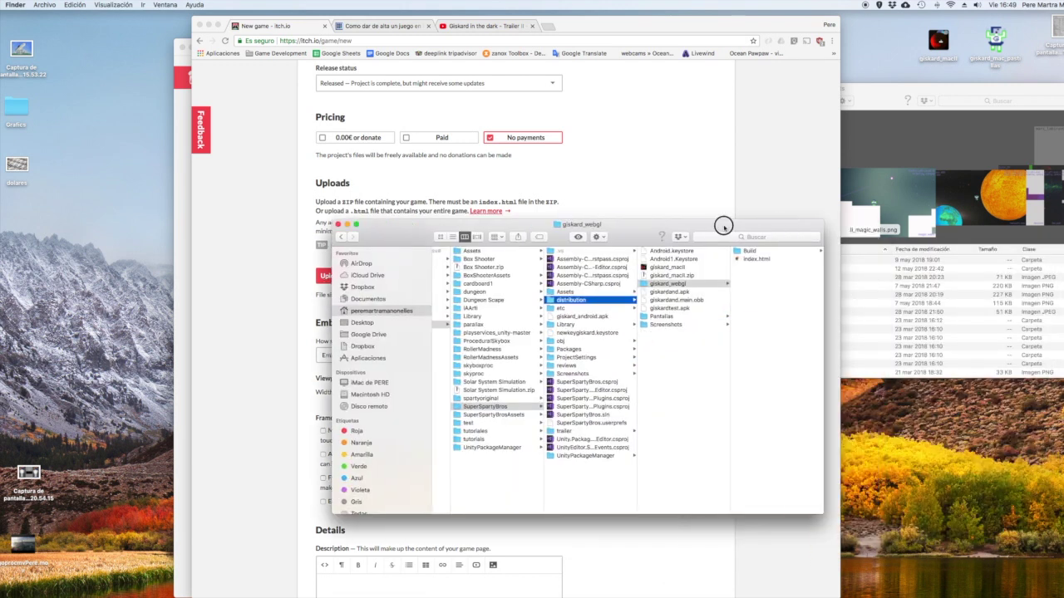
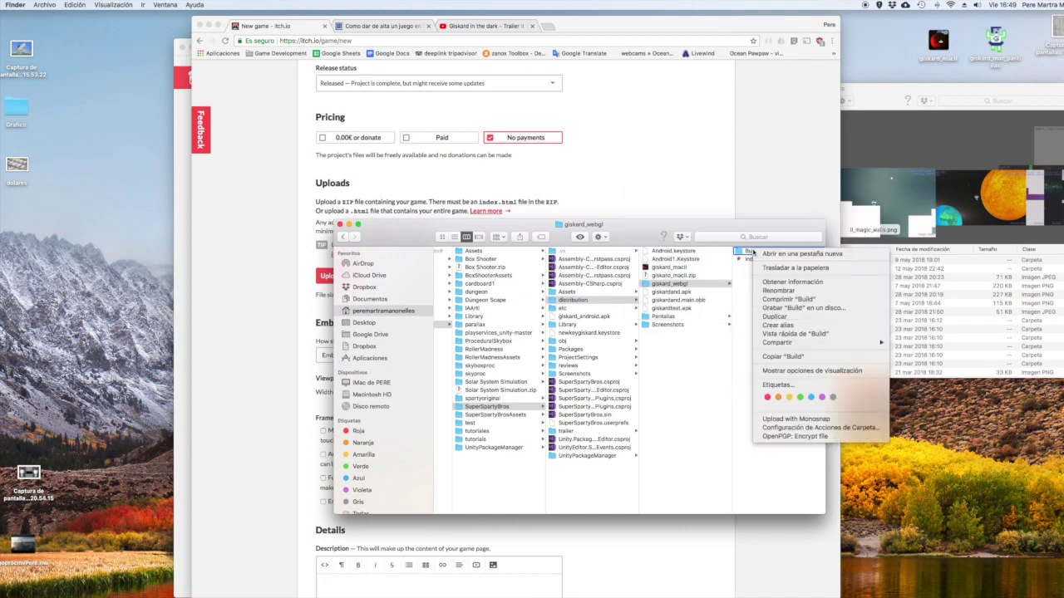
Select the Build folder and index.html together and compress them into a zip
left_click(744, 318)
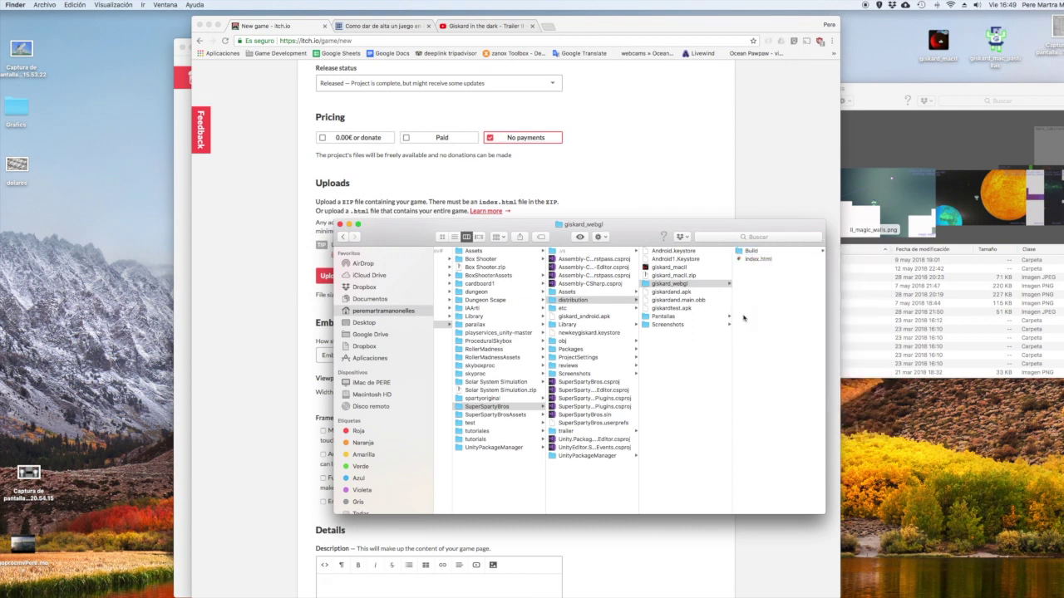
left_click(760, 251)
left_click(760, 259)
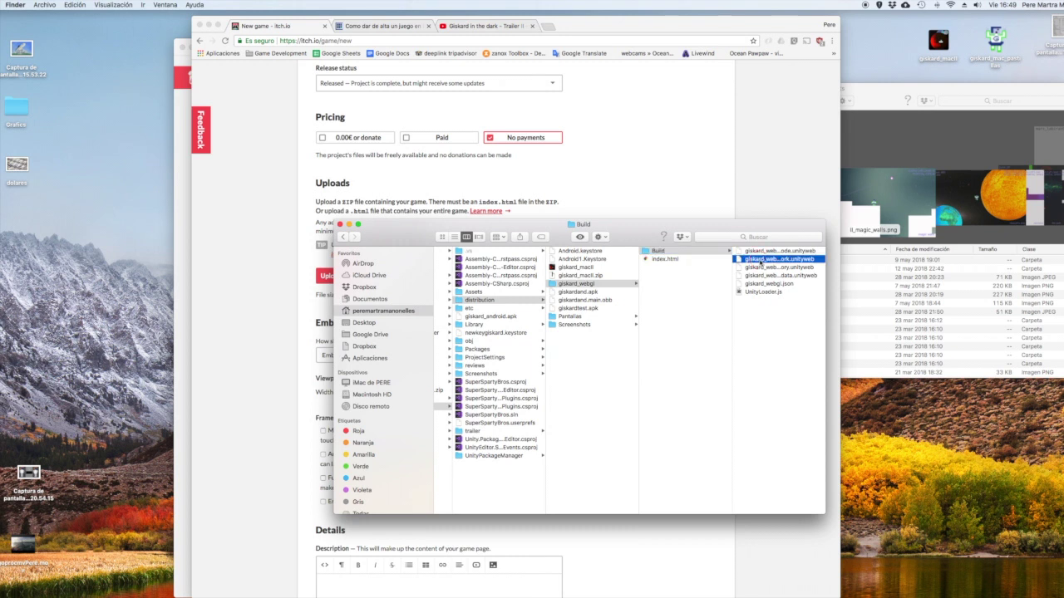
left_click(674, 253)
left_click(665, 259, "super")
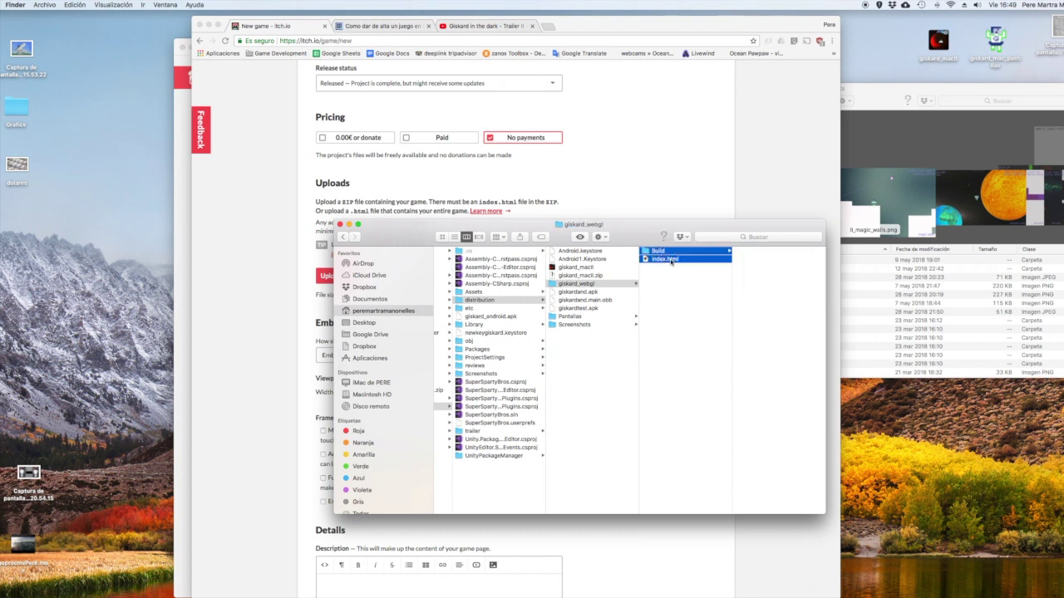
right_click(667, 254)
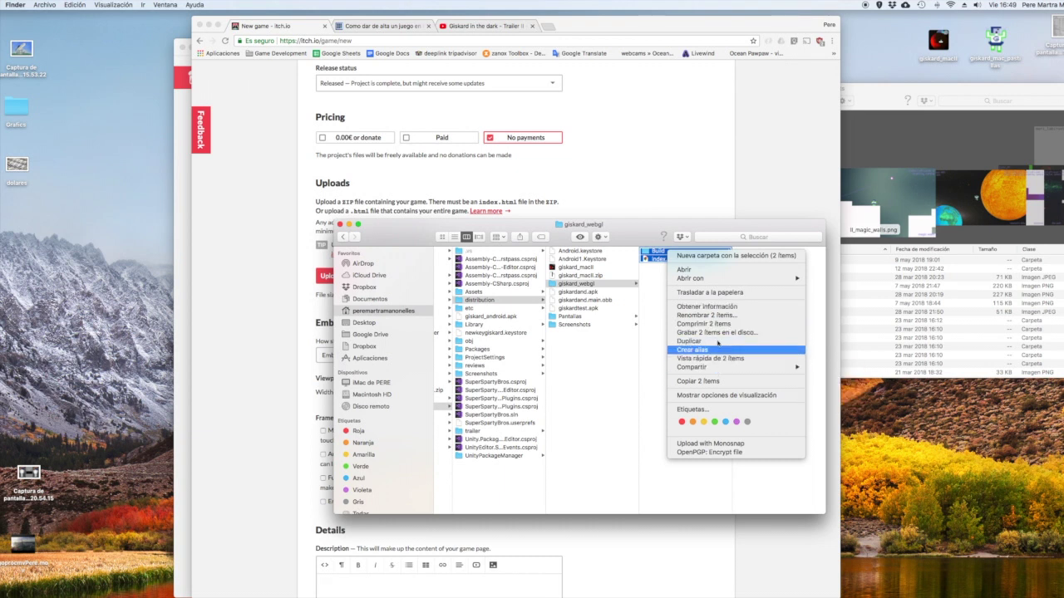
left_click(717, 325)
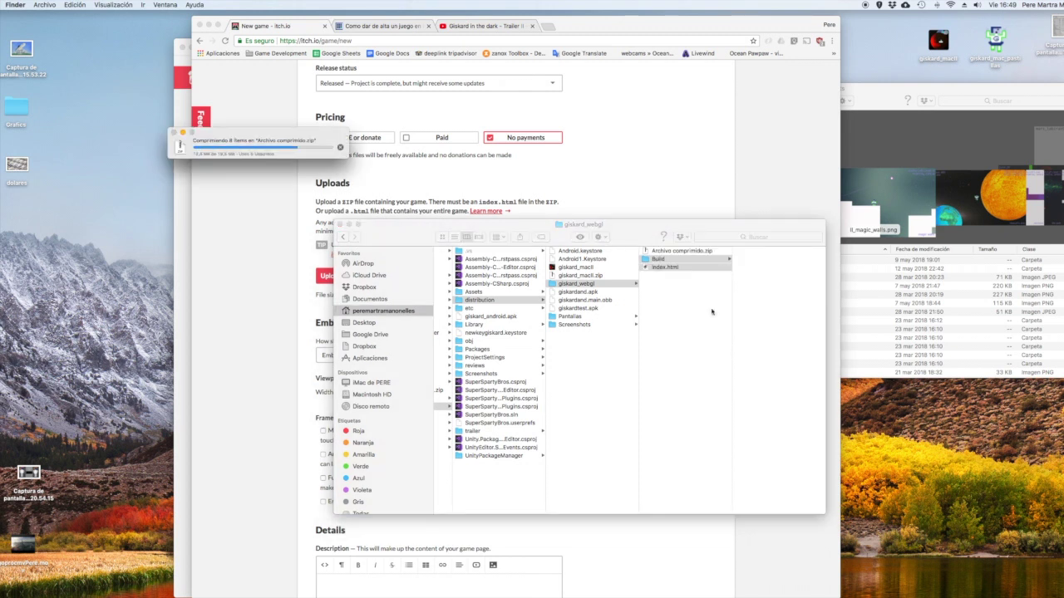
Rename the new archive to giskard_io.zip and go back to the itch.io page
left_click(687, 251)
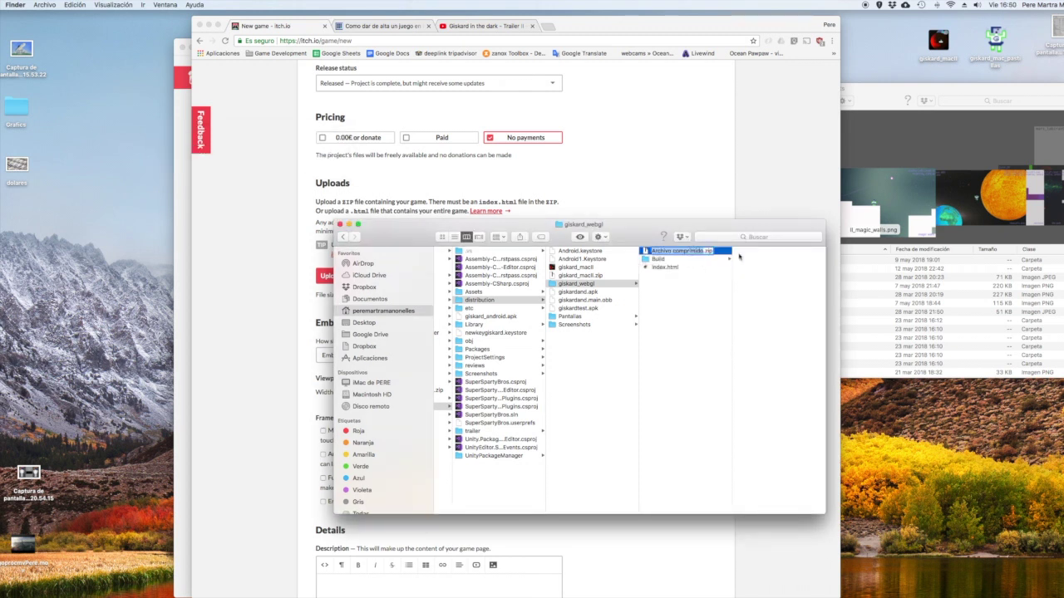
type("giskard5")
type("_io")
key("Return")
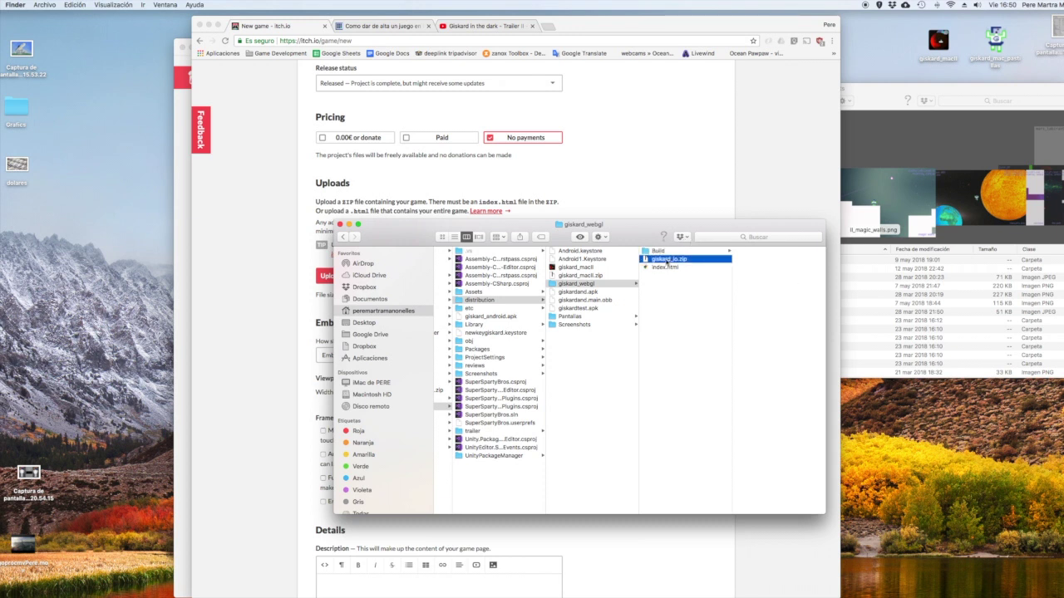
left_click(450, 180)
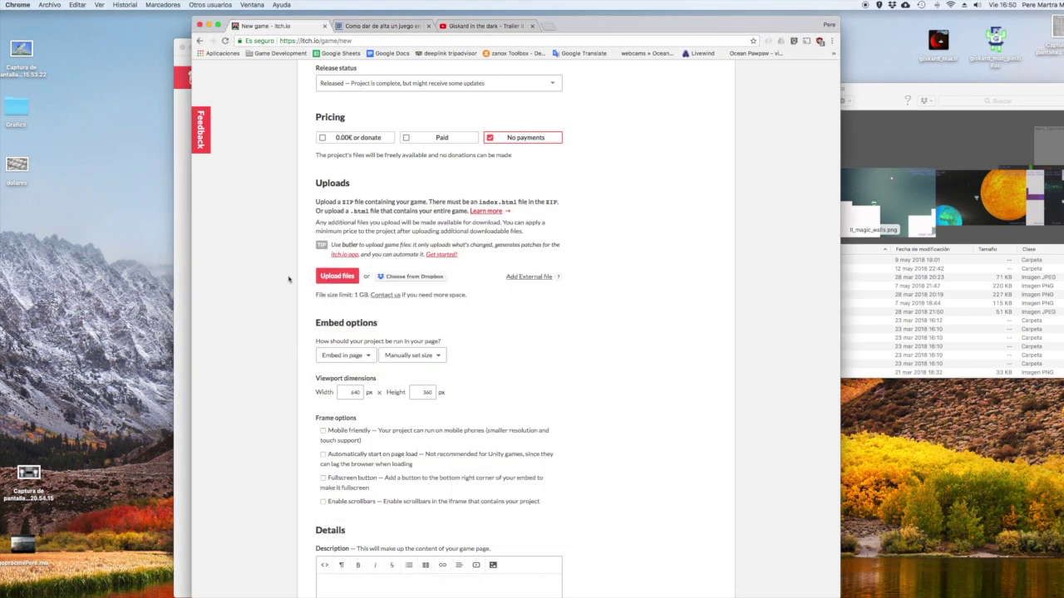
Upload giskard_io.zip from distribution/giskard_webgl and mark it as played in the browser
left_click(348, 277)
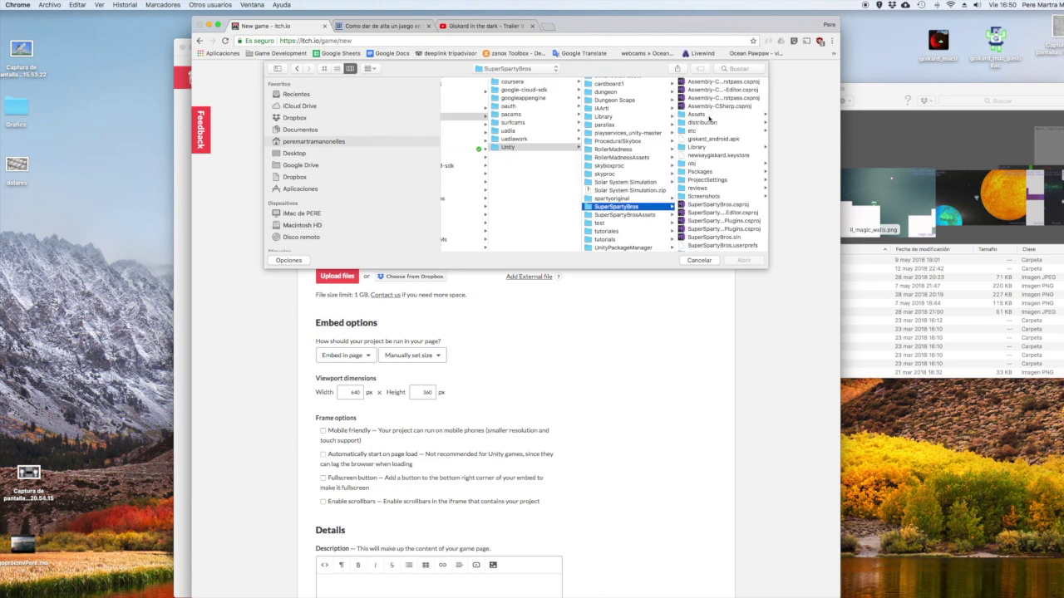
left_click(710, 123)
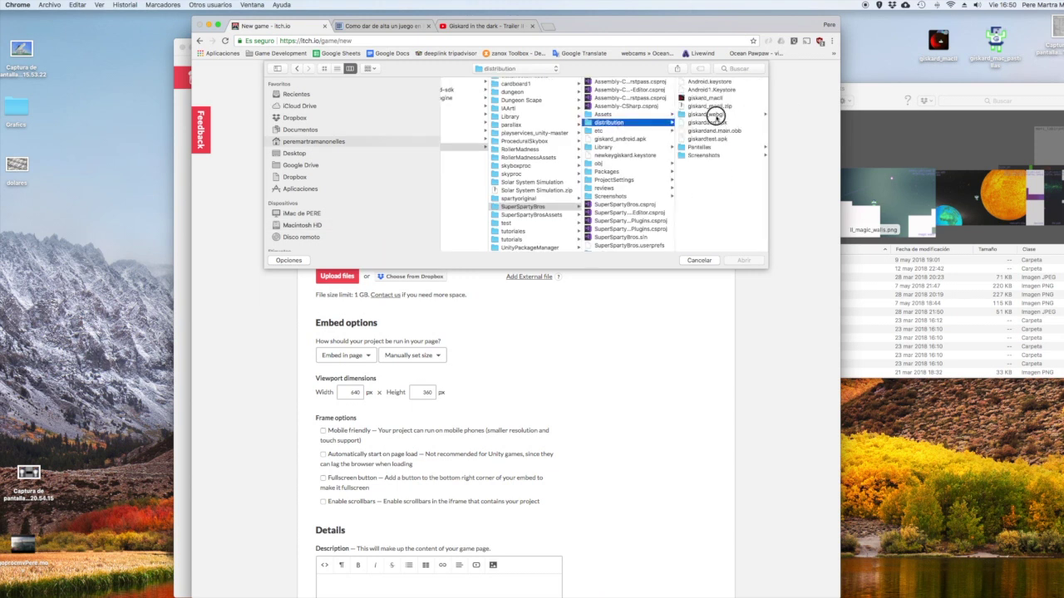
left_click(710, 113)
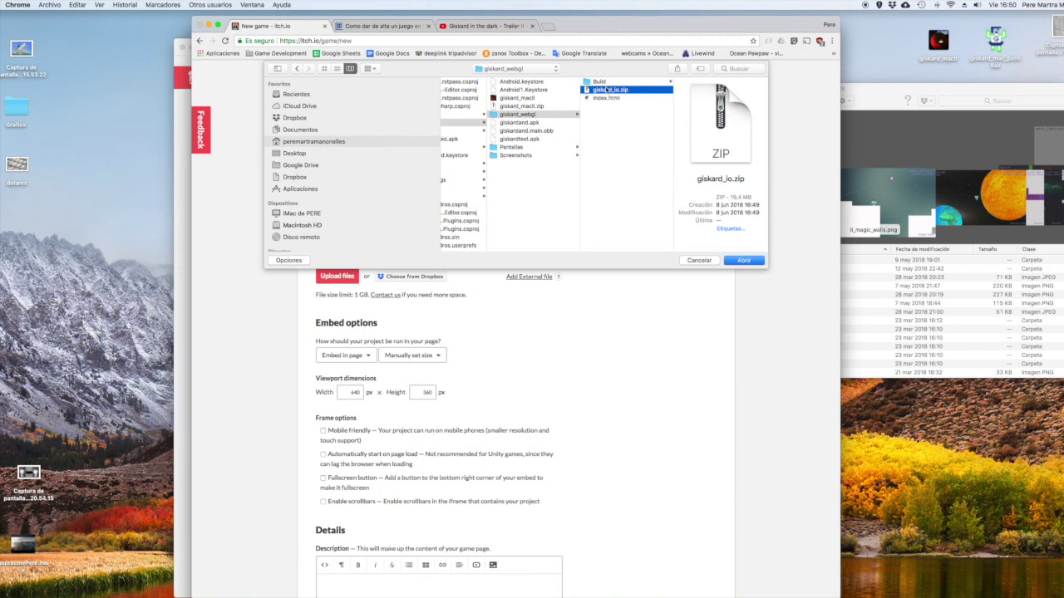
left_click(747, 260)
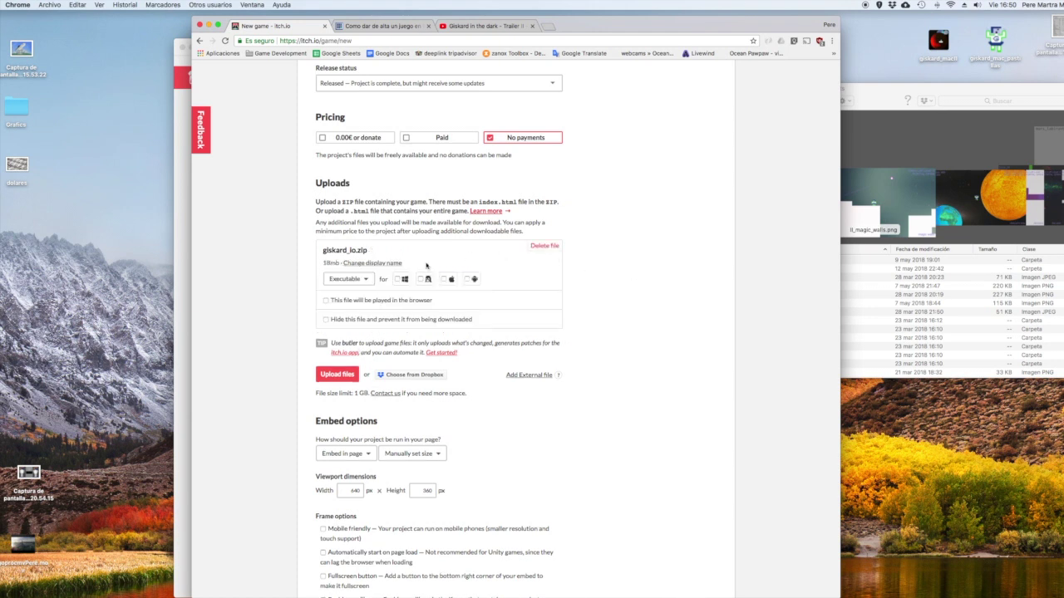
left_click(325, 301)
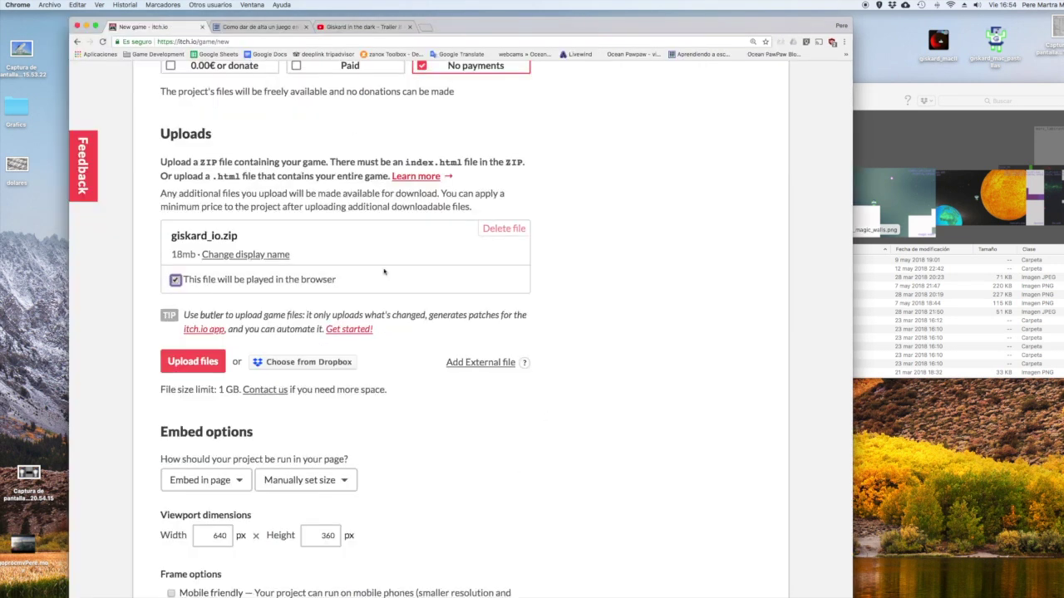
scroll(377, 266, "down", 1)
scroll(377, 267, "down", 5)
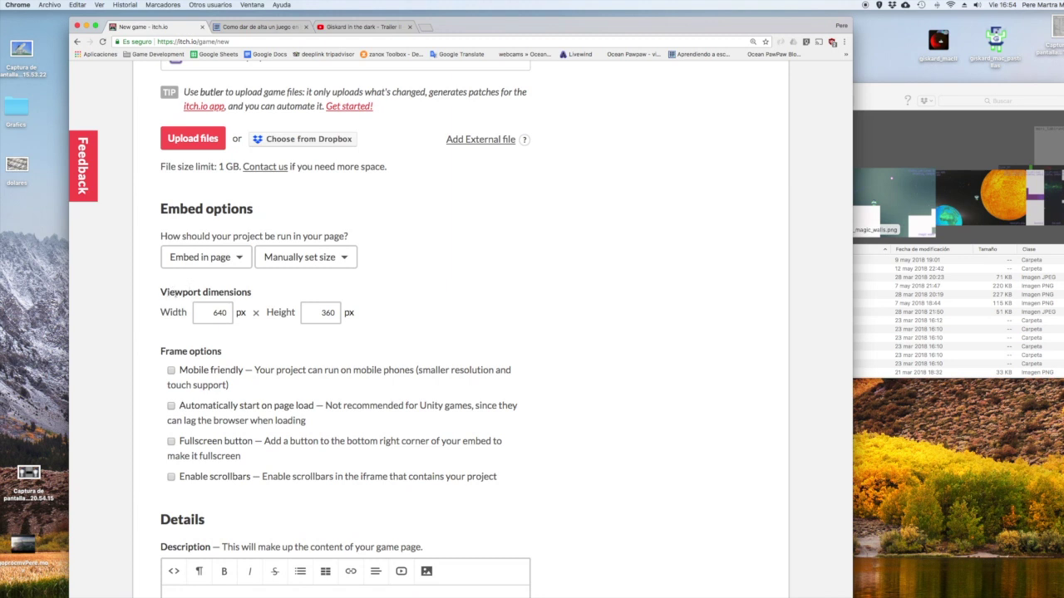
Open the WebGL Player Settings and expand Resolution and Presentation to see the 960 × 600 canvas
left_click(216, 312)
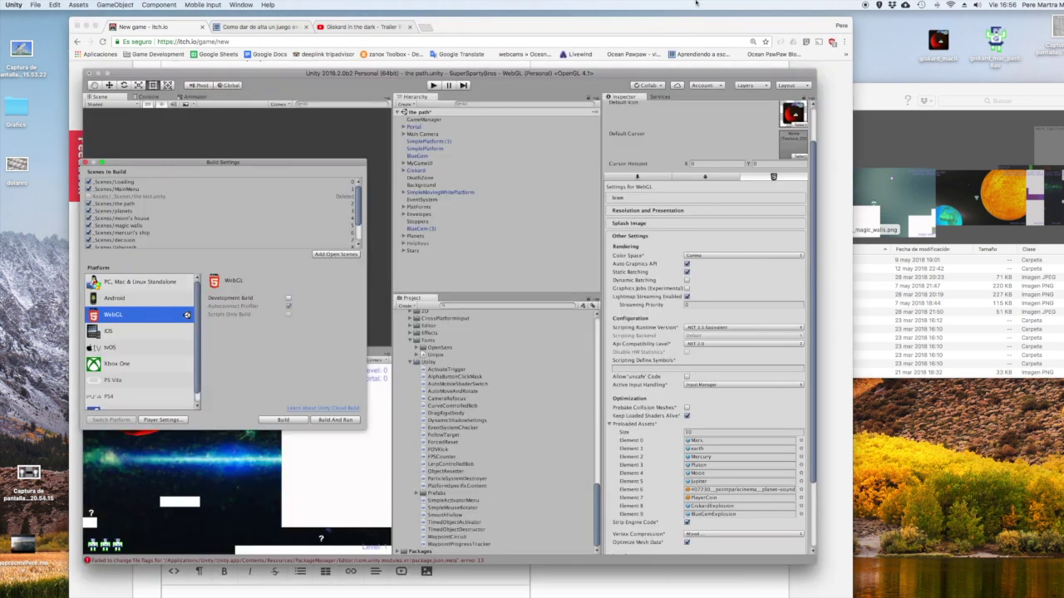
left_click_drag(282, 162, 291, 138)
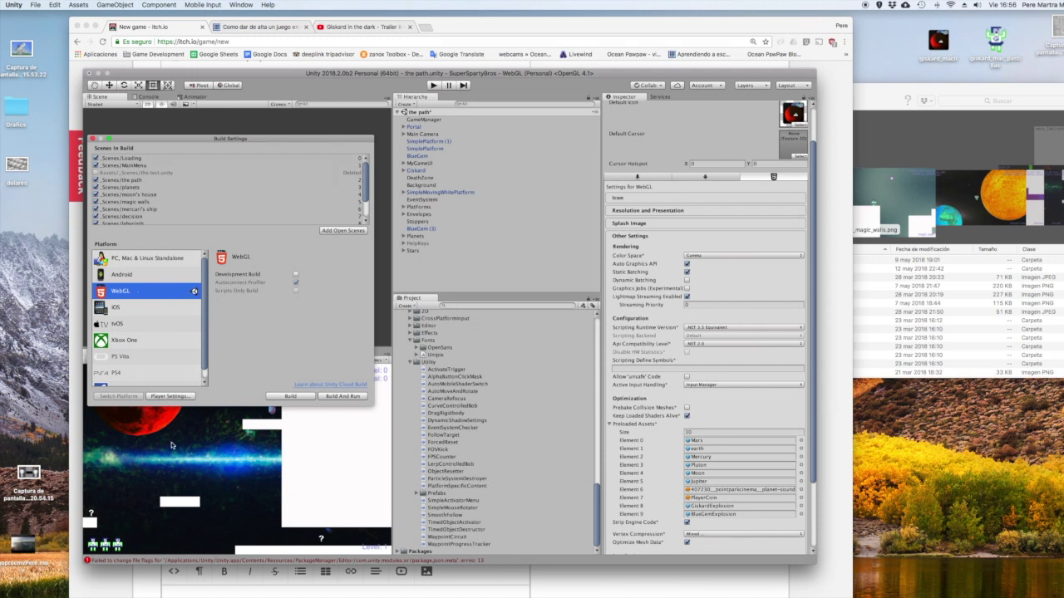
left_click(170, 397)
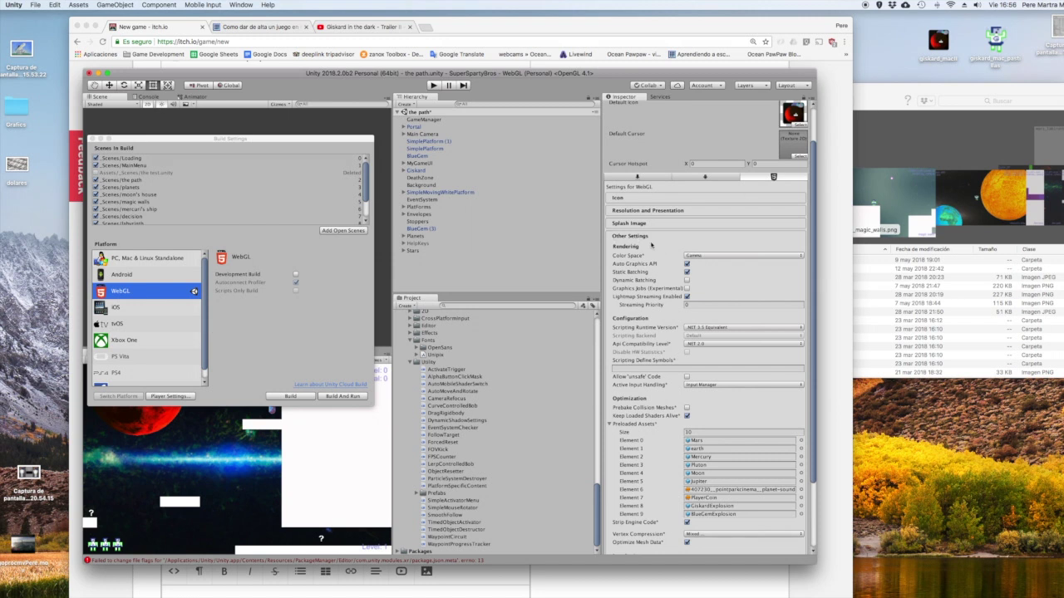
scroll(664, 278, "down", 5)
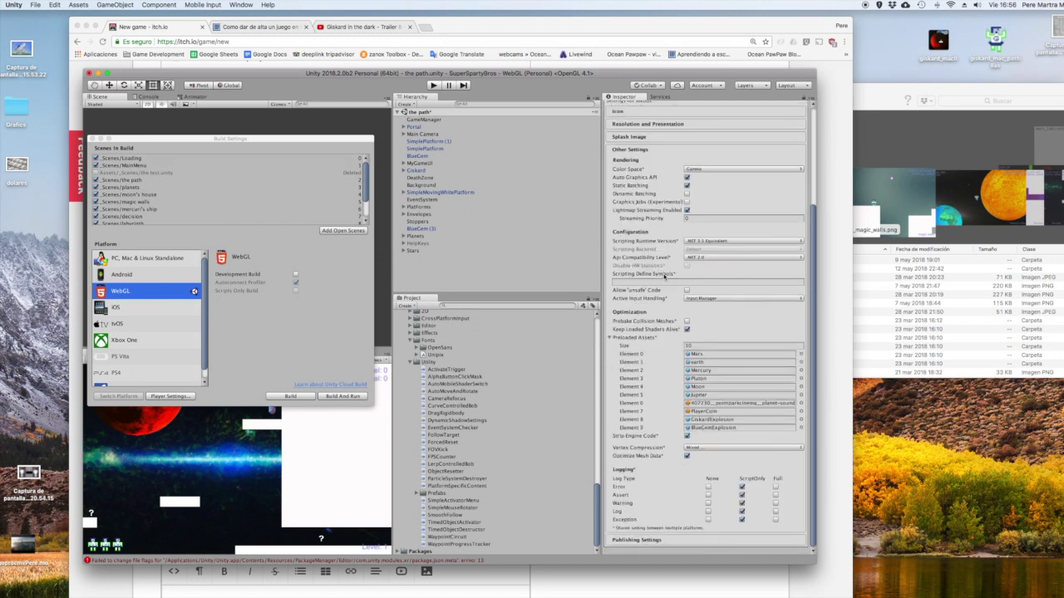
scroll(664, 278, "up", 3)
scroll(733, 271, "up", 4)
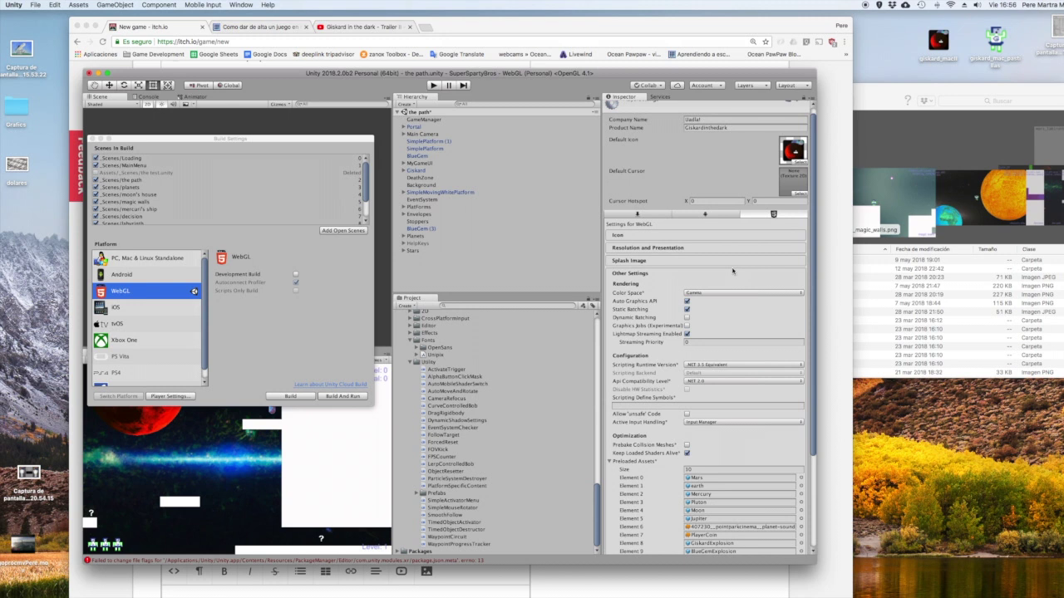
left_click(654, 249)
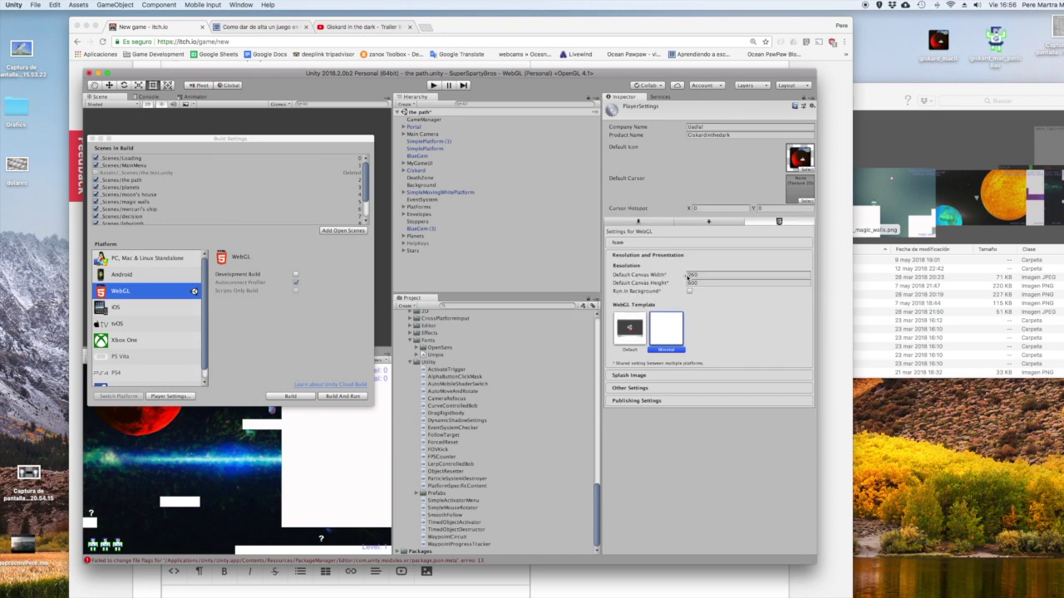
left_click(165, 29)
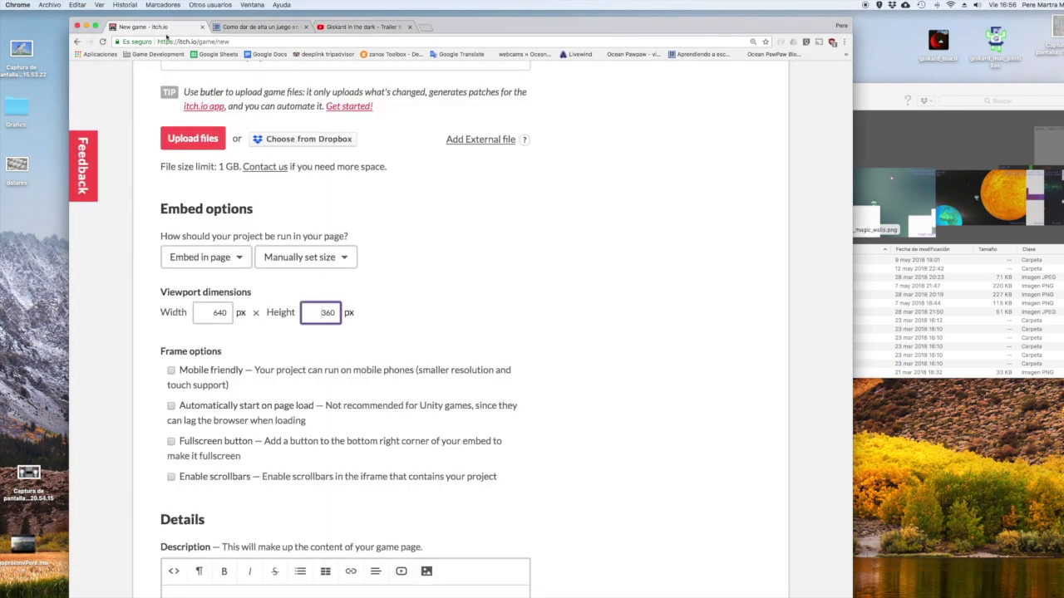
left_click(214, 313)
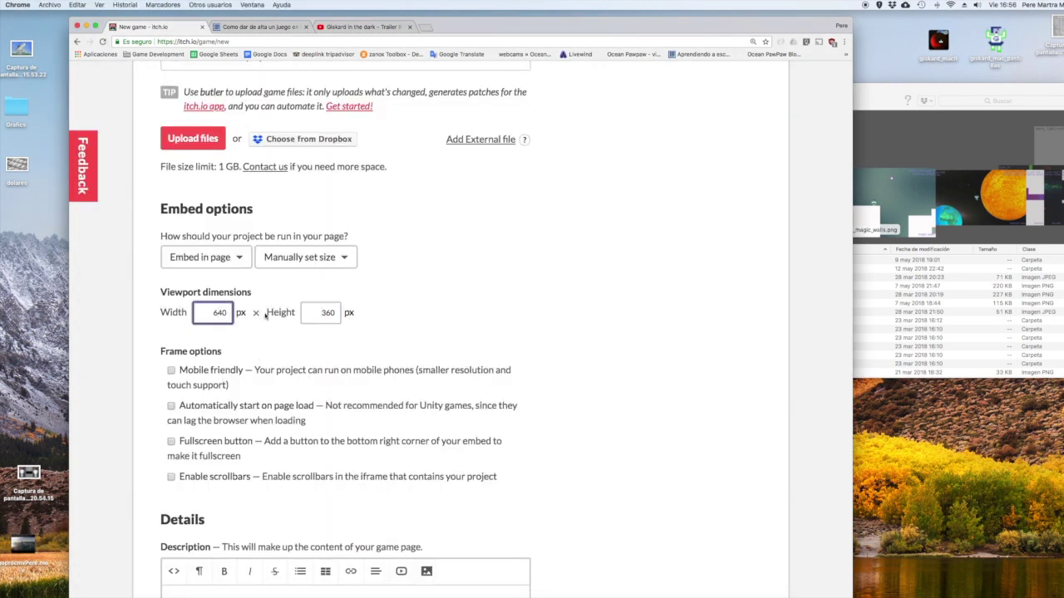
key("BackSpace")
key("BackSpace")
key("BackSpace")
type("9")
key("Tab")
type("6")
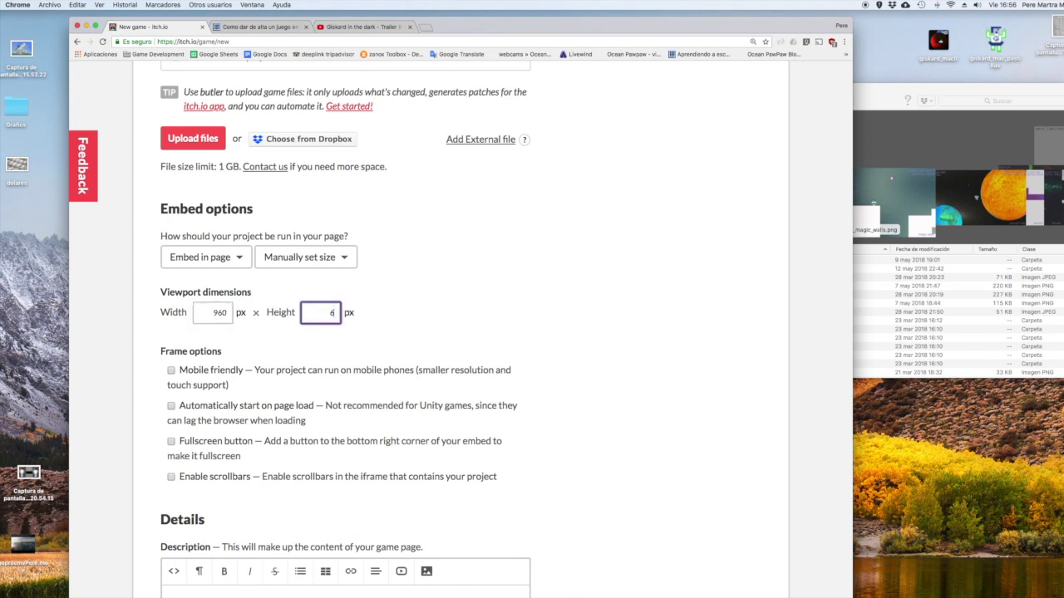
left_click(609, 298)
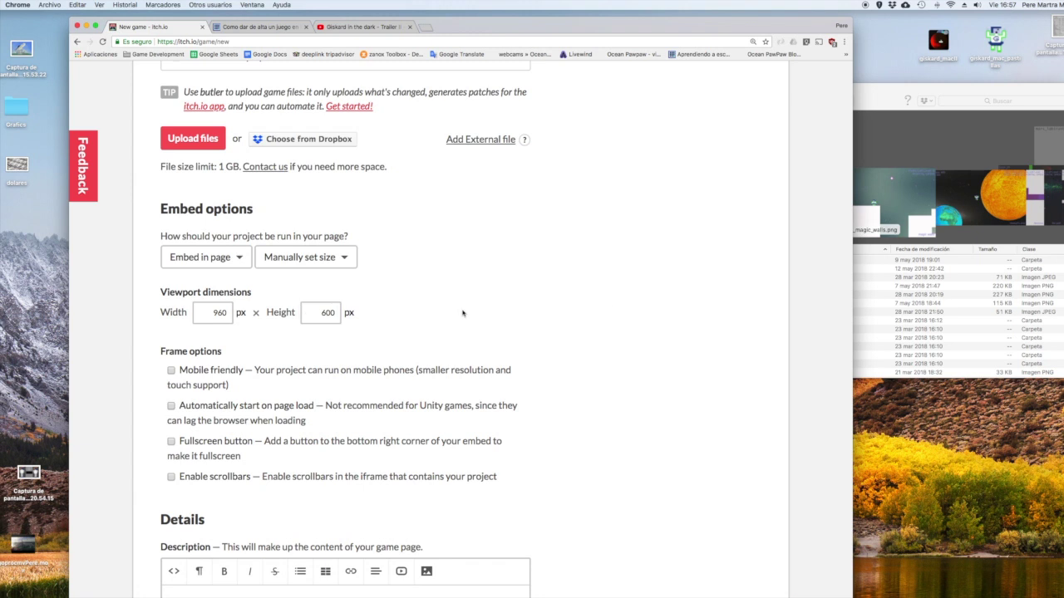
scroll(472, 317, "down", 3)
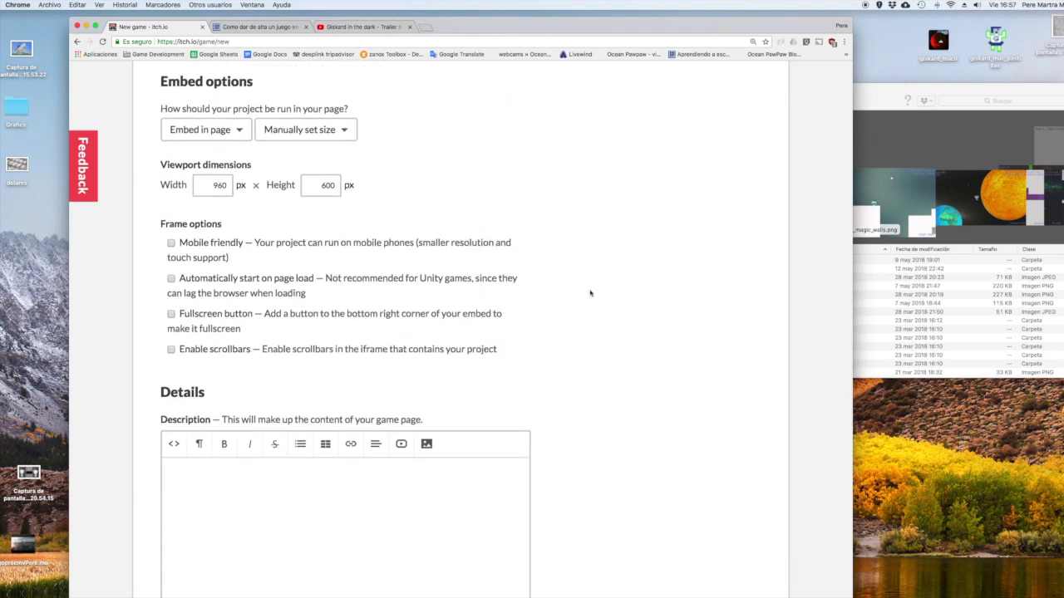
scroll(592, 293, "down", 1)
scroll(590, 293, "down", 2)
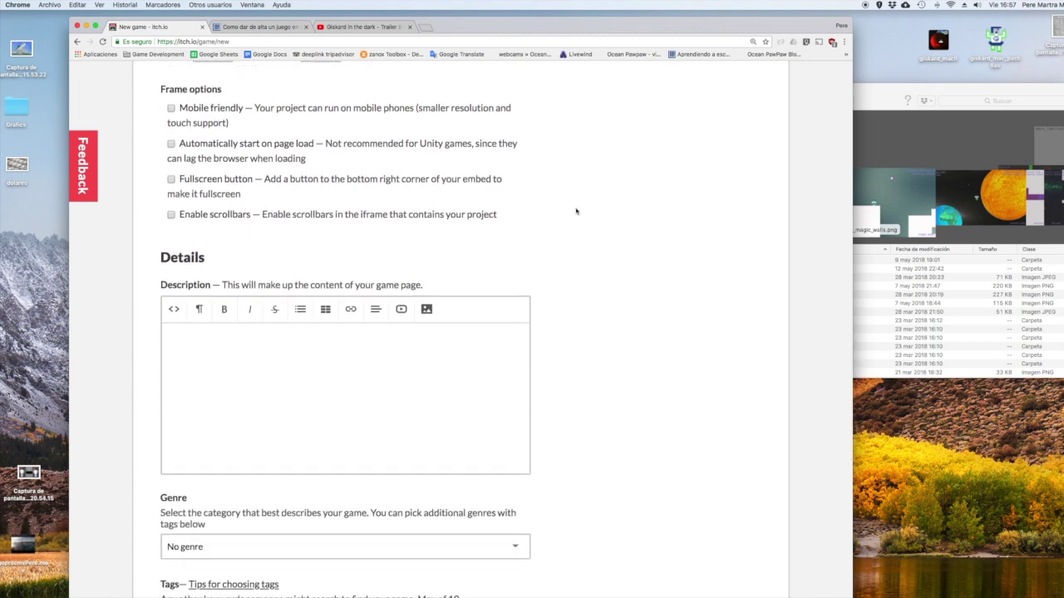
scroll(574, 211, "up", 1)
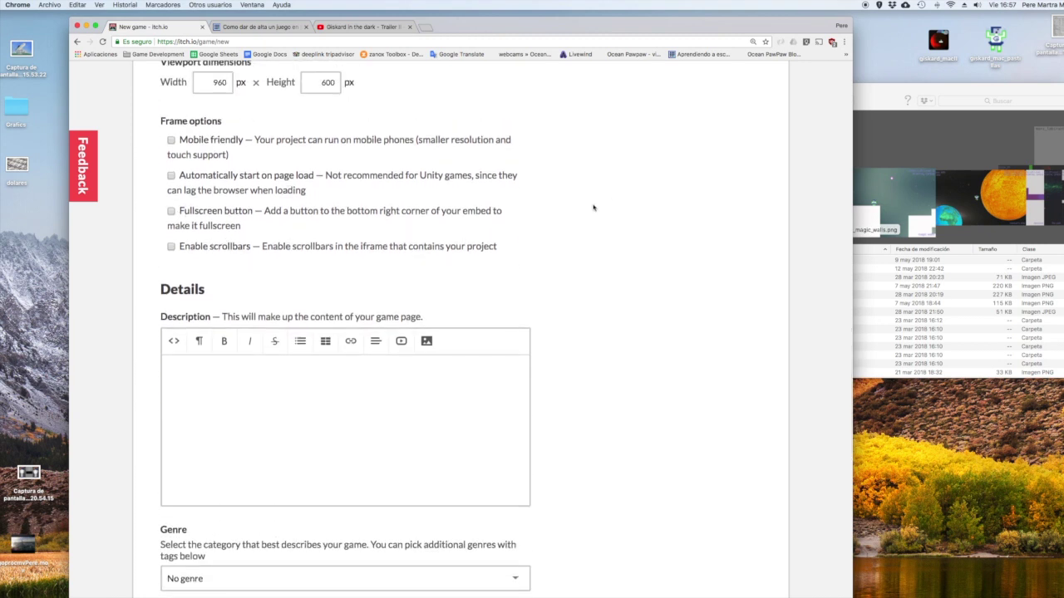
scroll(595, 208, "up", 1)
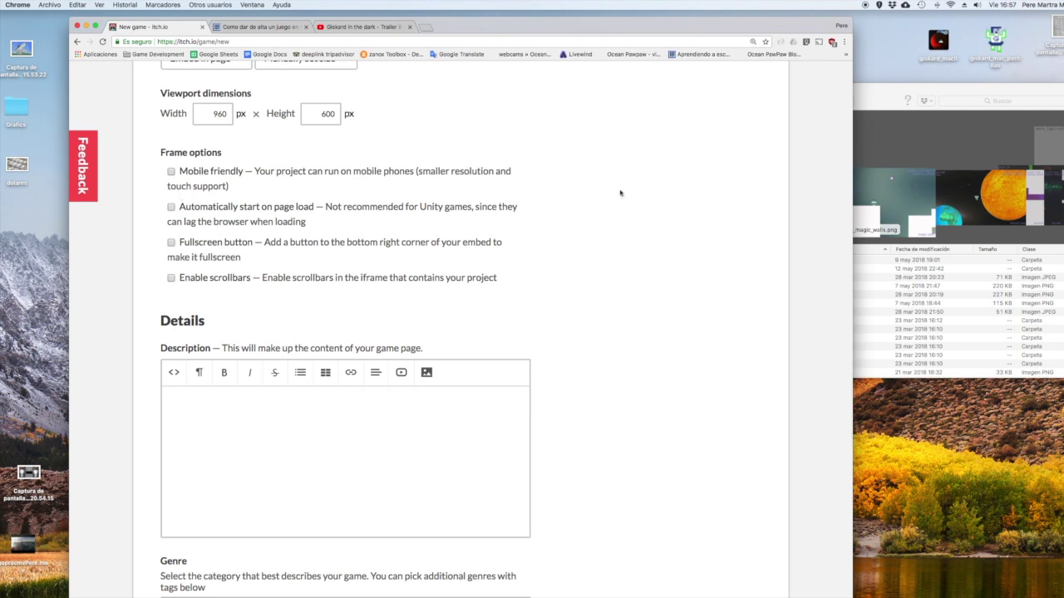
scroll(620, 192, "up", 1)
scroll(620, 193, "up", 1)
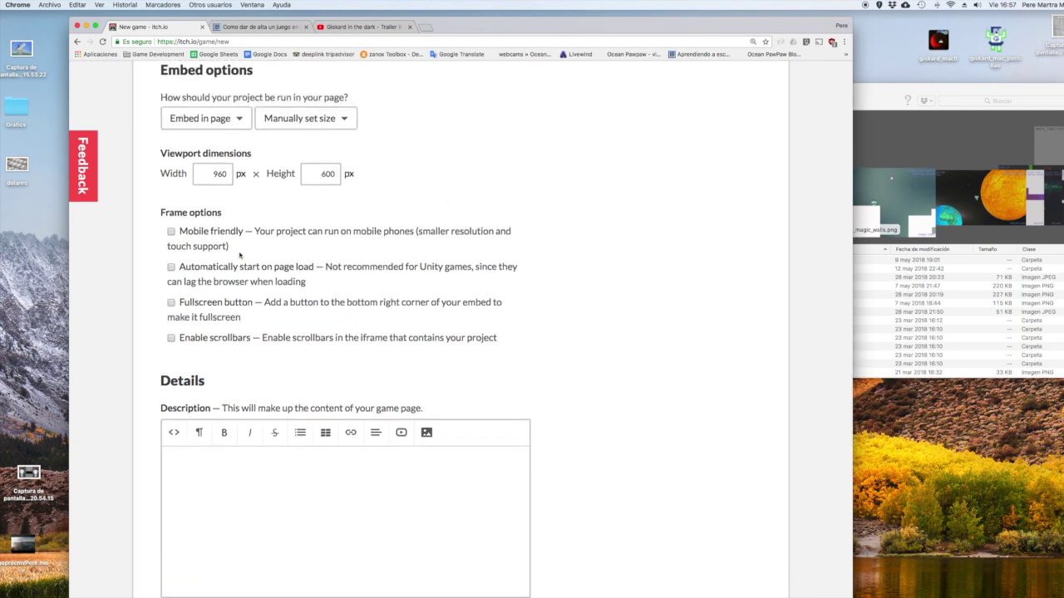
scroll(560, 214, "up", 1)
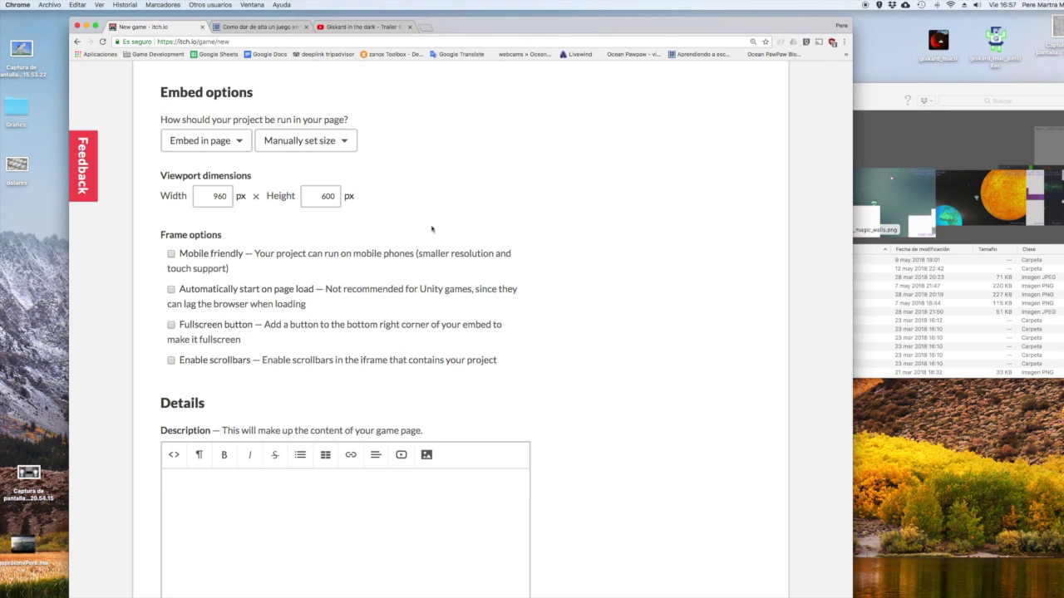
scroll(554, 250, "up", 3)
scroll(565, 222, "up", 3)
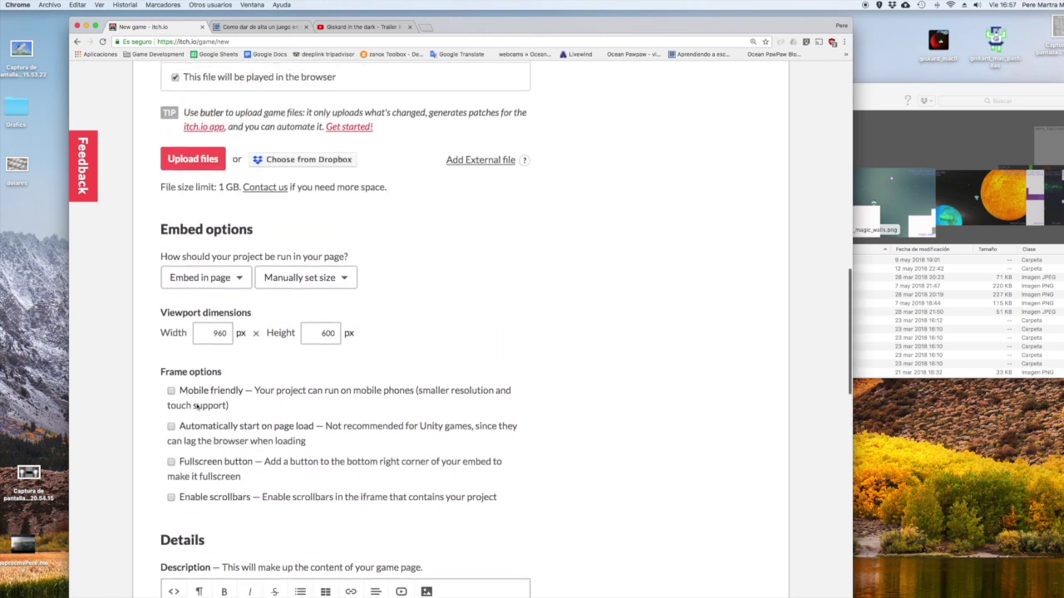
left_click(171, 391)
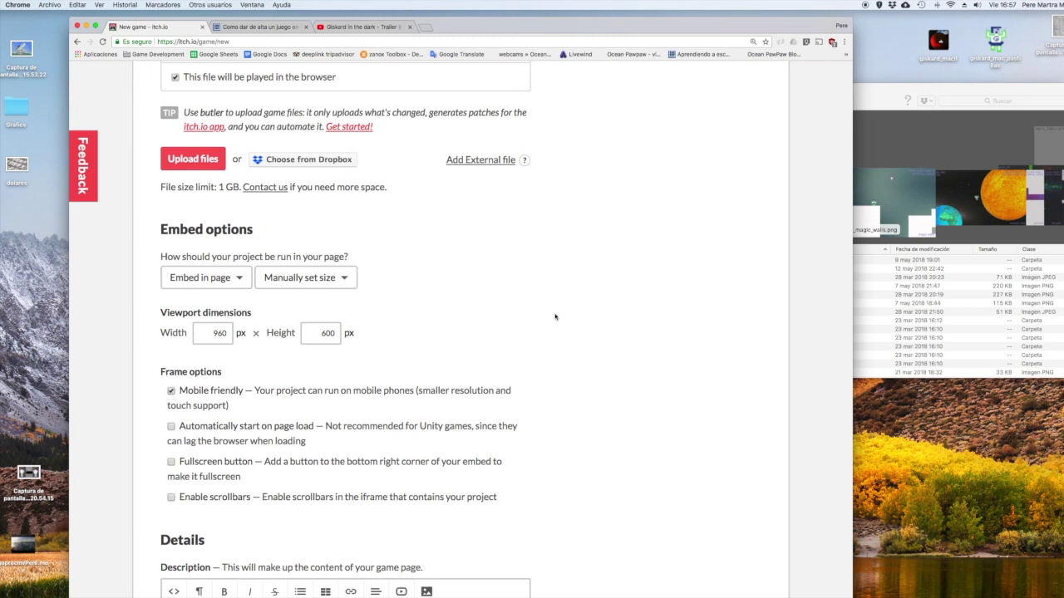
left_click(171, 392)
Upload giskard_macII.zip from the distribution folder as a second game file
scroll(443, 360, "up", 5)
scroll(443, 324, "up", 5)
scroll(466, 322, "up", 5)
scroll(515, 319, "down", 10)
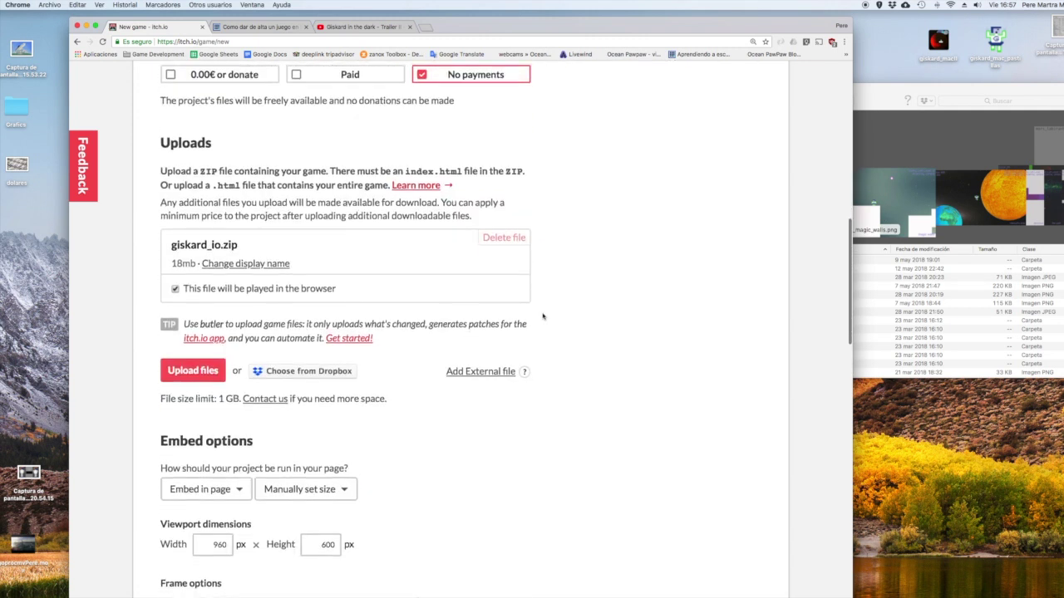
left_click(195, 373)
left_click(427, 83)
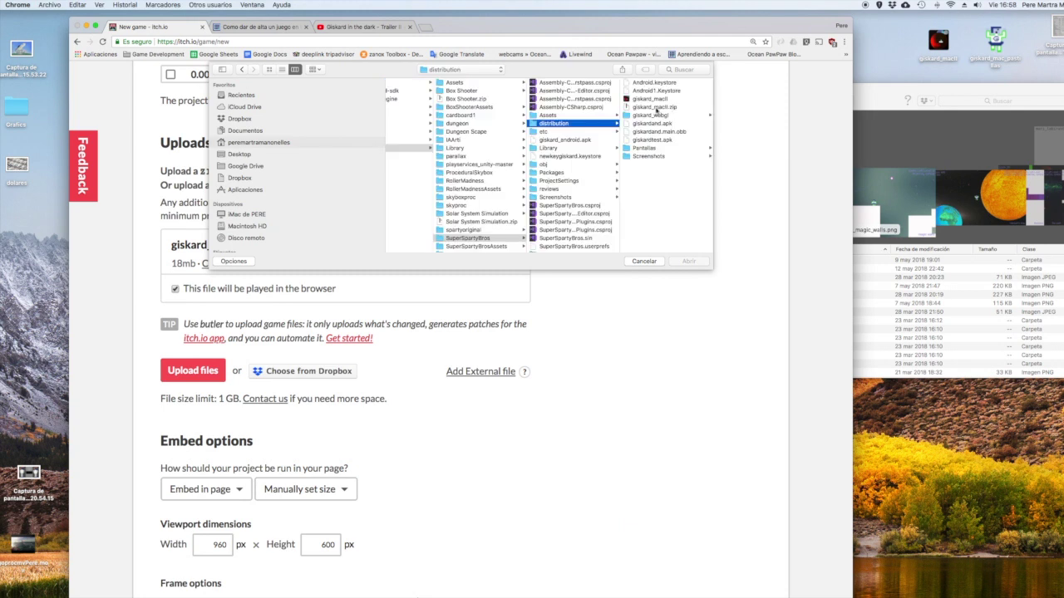
left_click(671, 108)
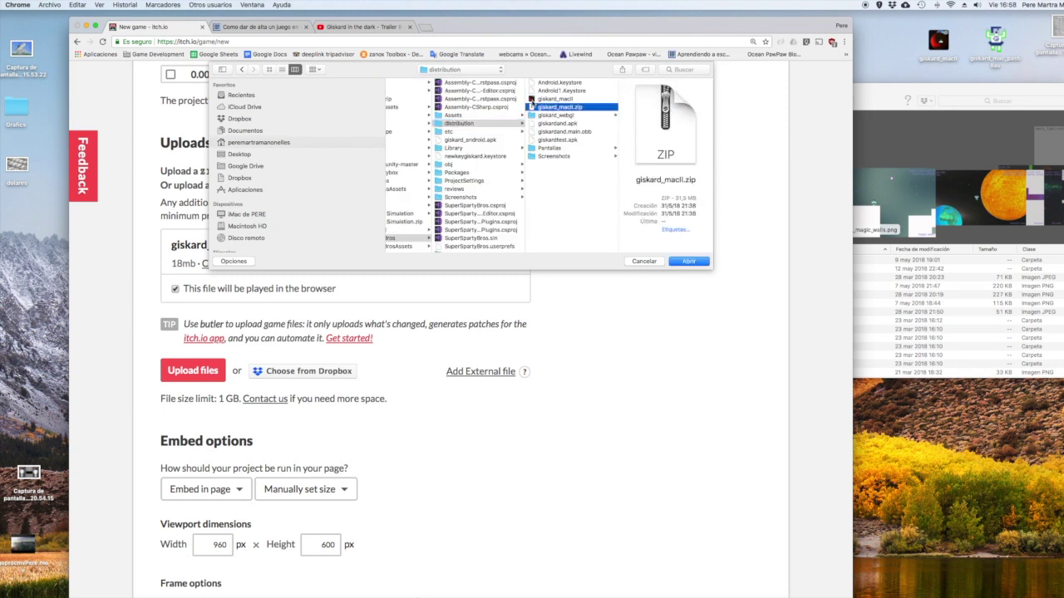
left_click(689, 261)
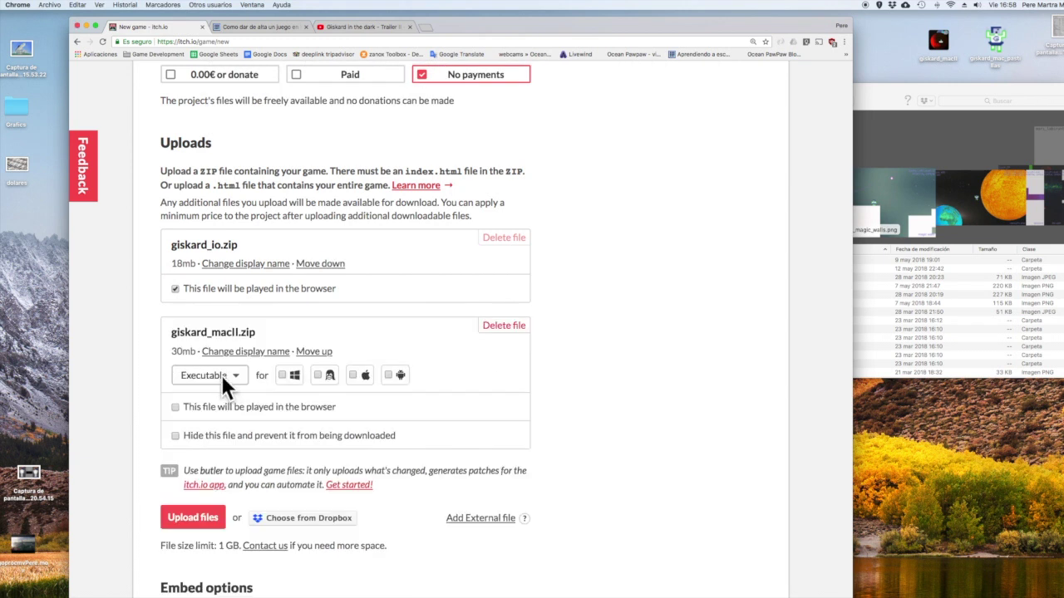
Keep giskard_macII.zip as an Executable and tick the macOS platform box
left_click(236, 380)
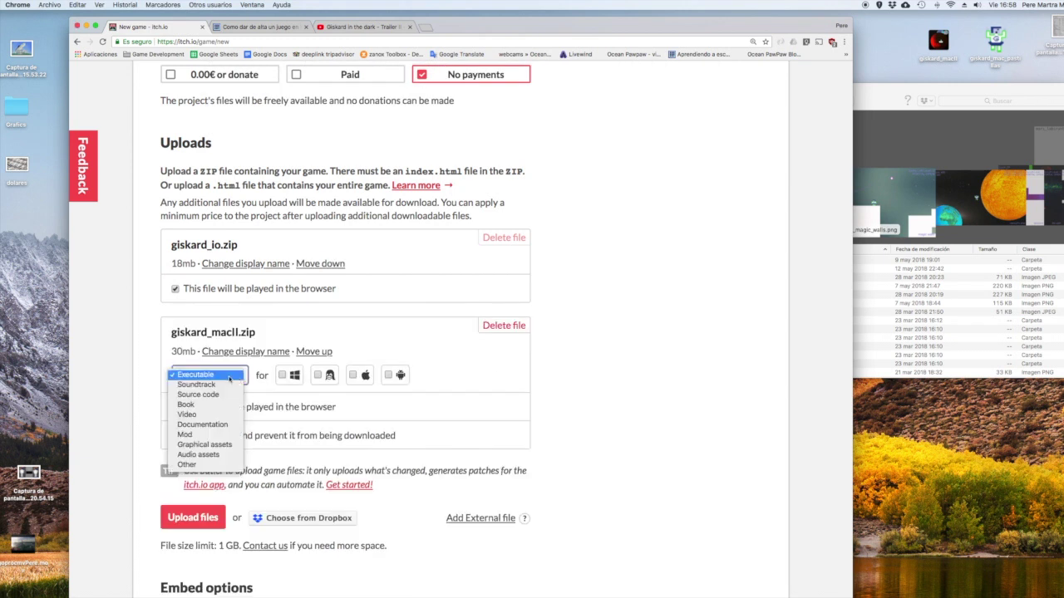
left_click(225, 371)
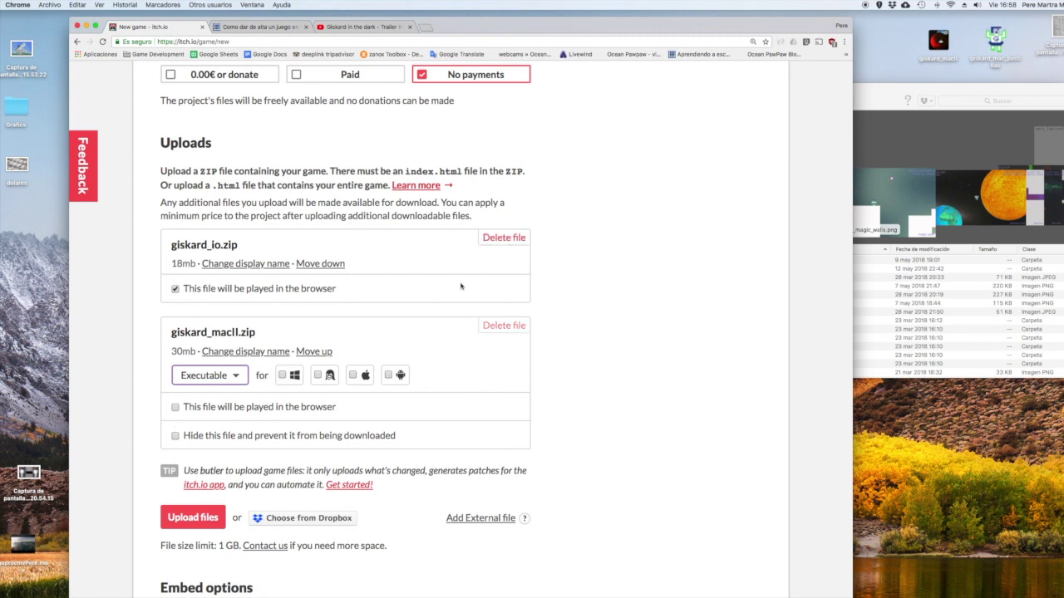
left_click(357, 376)
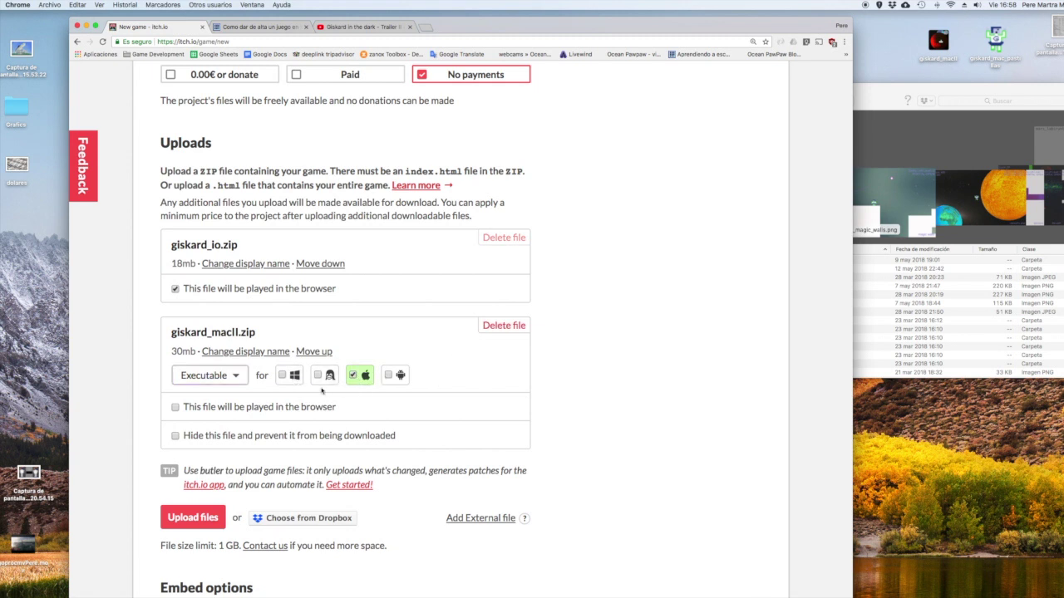
scroll(417, 344, "down", 3)
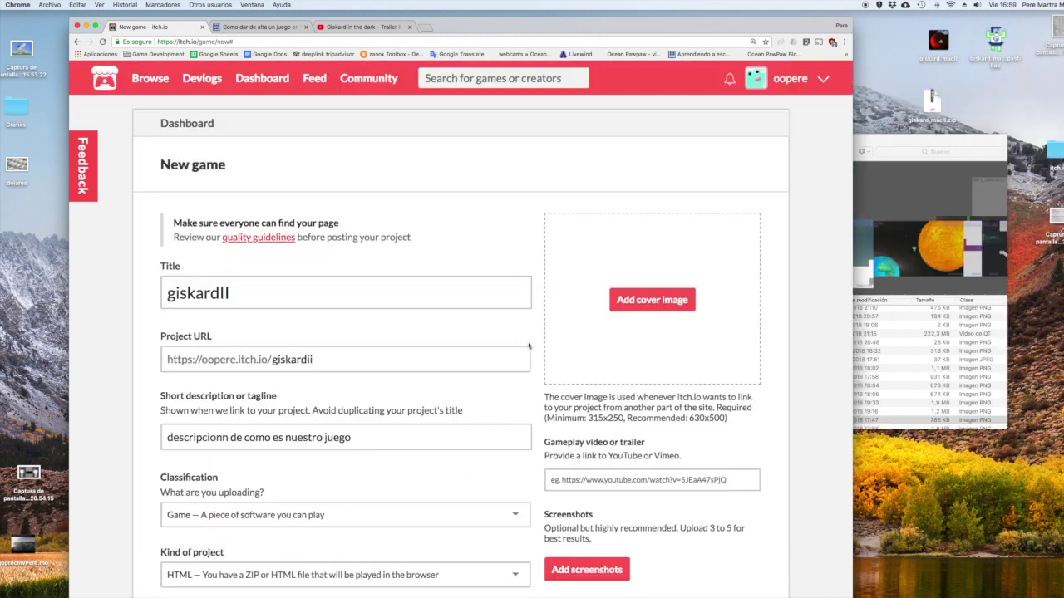
scroll(744, 359, "down", 5)
scroll(690, 359, "up", 1)
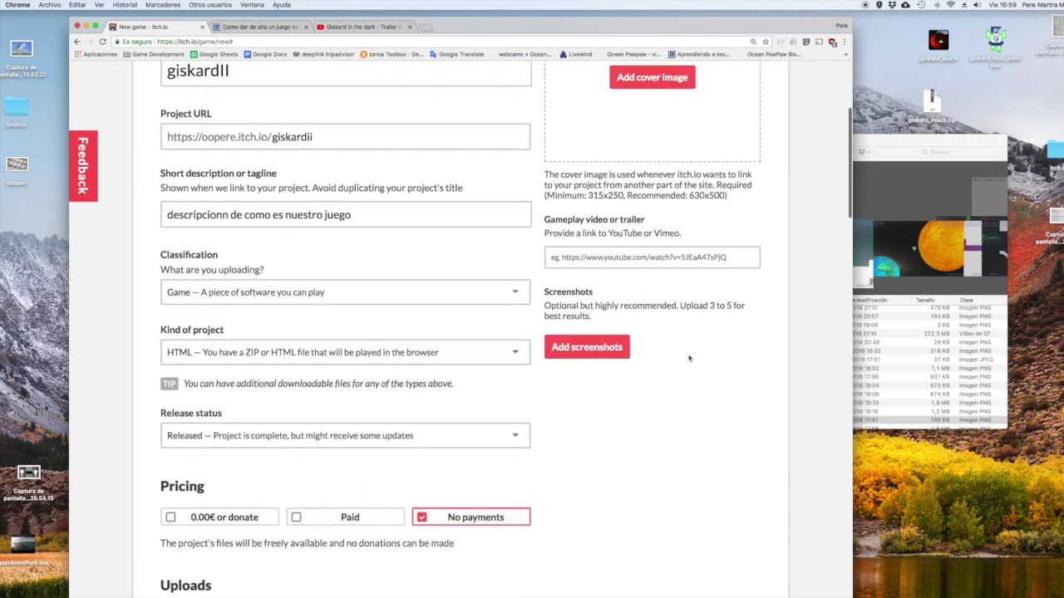
left_click(600, 266)
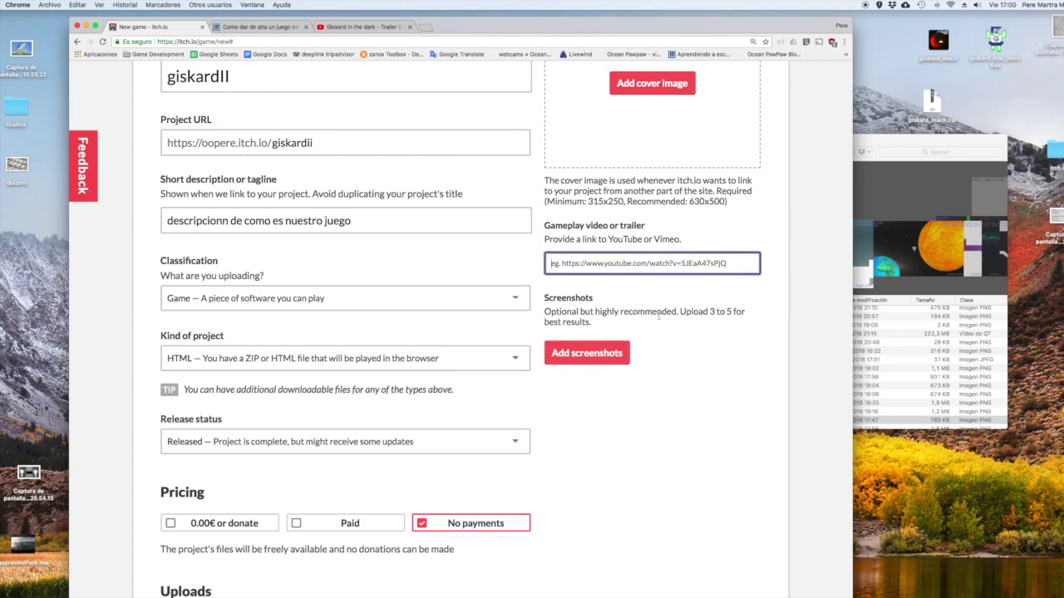
Browse to the SuperSpartyBros/Screenshots folder to add screenshots
left_click(592, 364)
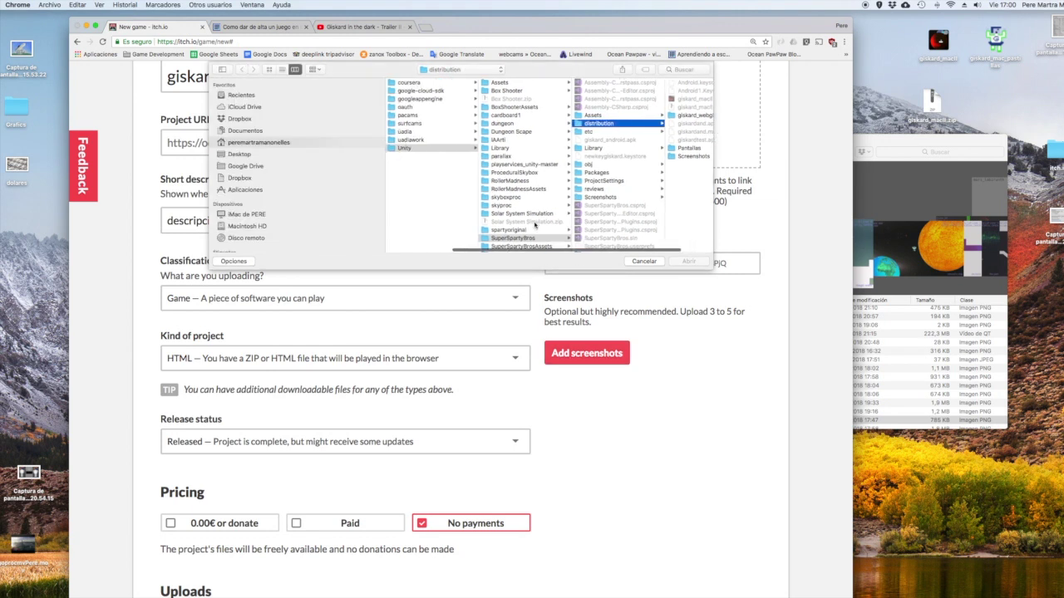
left_click(532, 238)
left_click(623, 198)
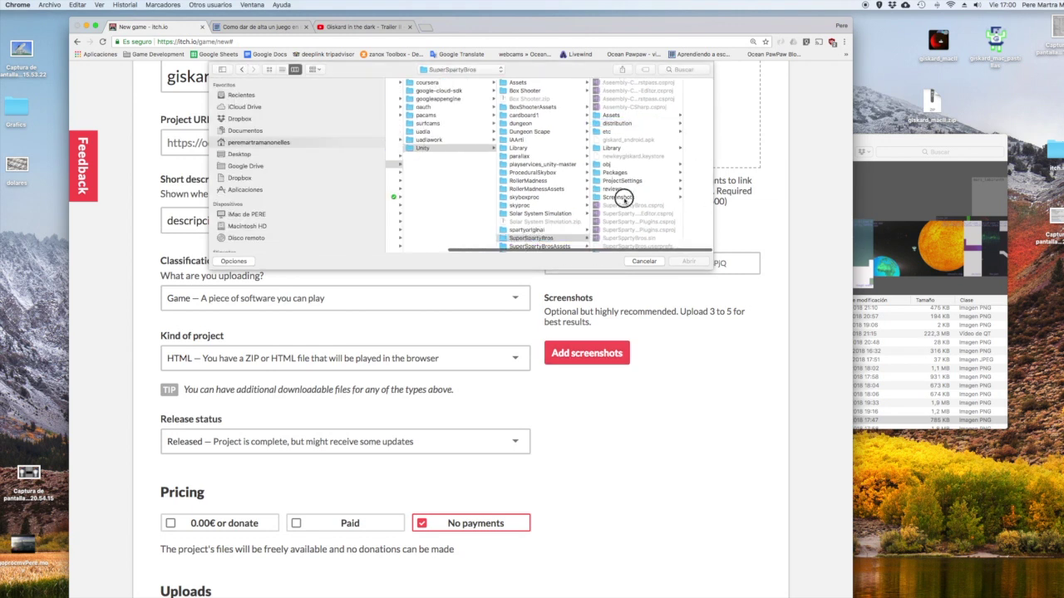
scroll(677, 187, "down", 5)
scroll(677, 187, "down", 3)
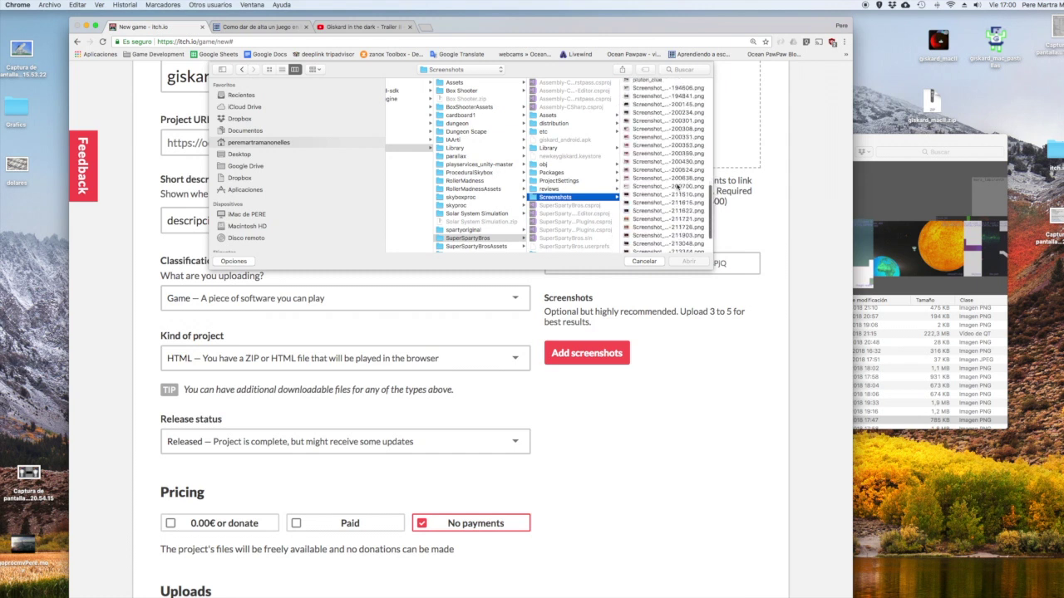
scroll(677, 187, "down", 5)
scroll(678, 187, "up", 3)
scroll(677, 187, "up", 3)
scroll(677, 187, "up", 5)
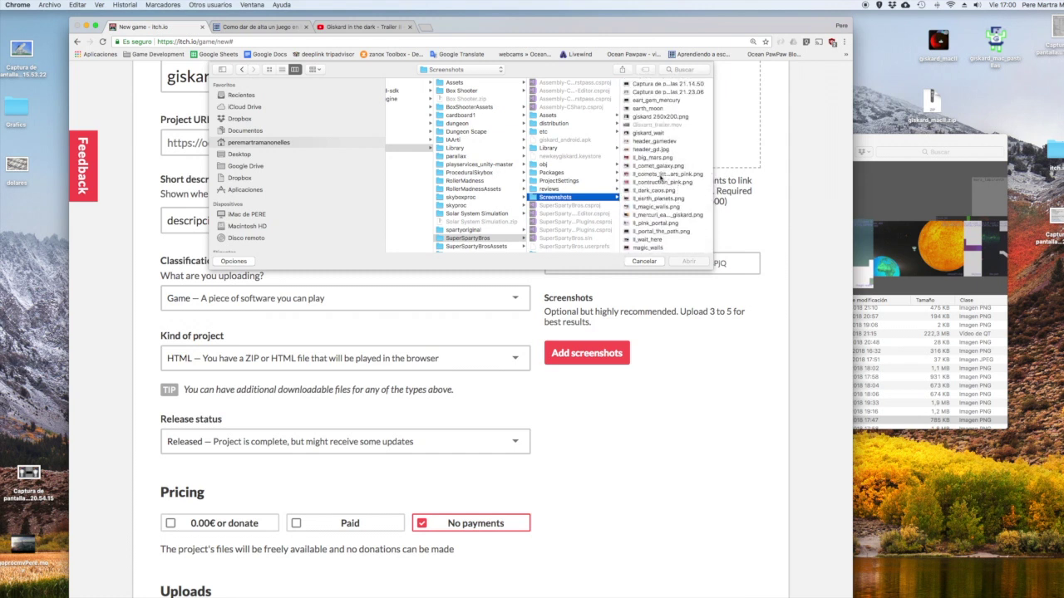
Select the four ll_ screenshot PNGs, ending with ll_earth_planets.png, and upload them
left_click(664, 174)
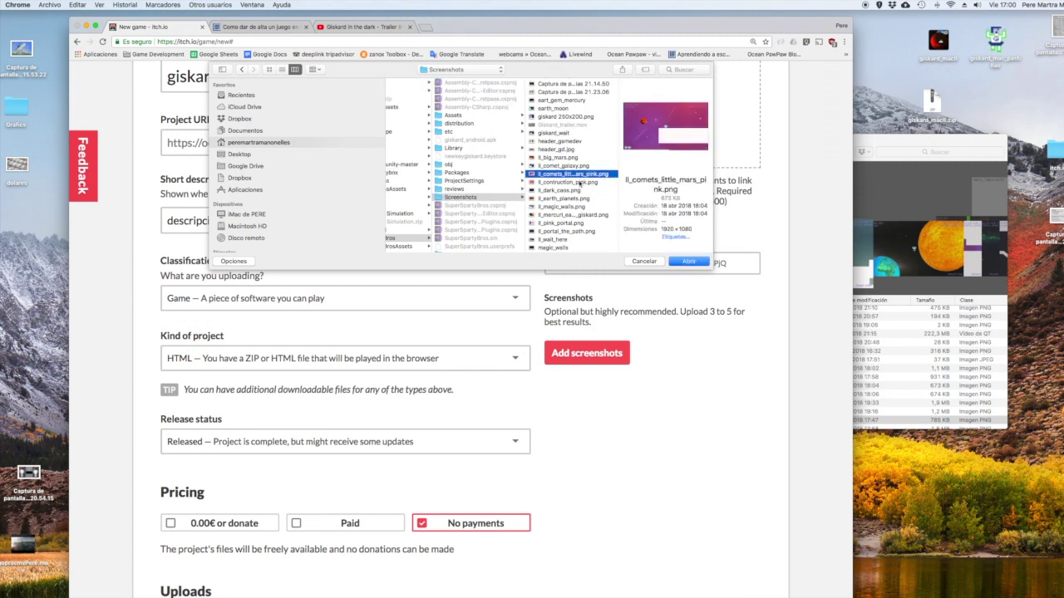
left_click(578, 183, "shift")
left_click(574, 192, "shift")
left_click(572, 200, "shift")
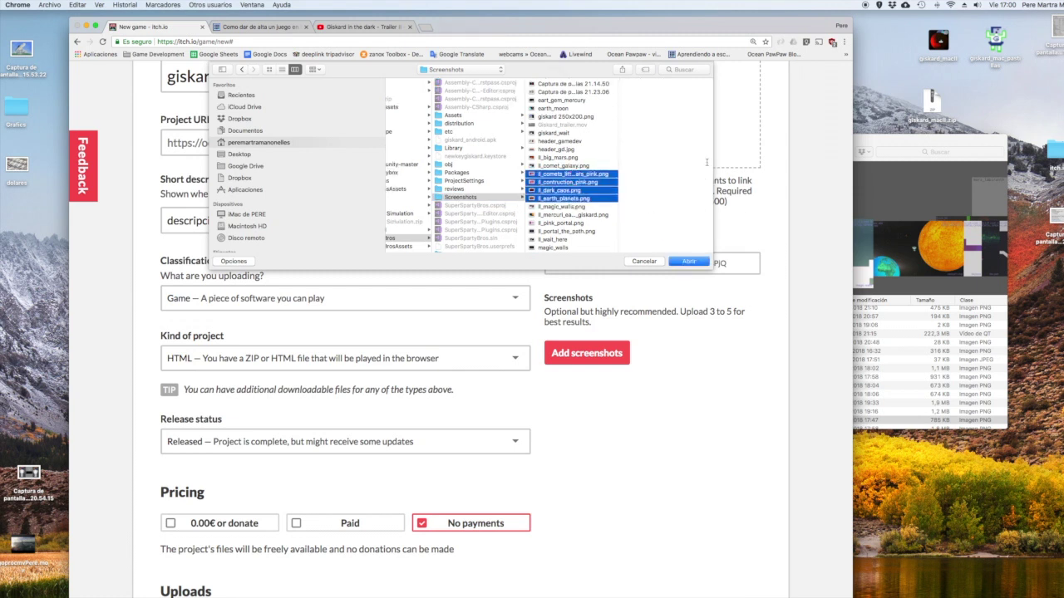
left_click(686, 263)
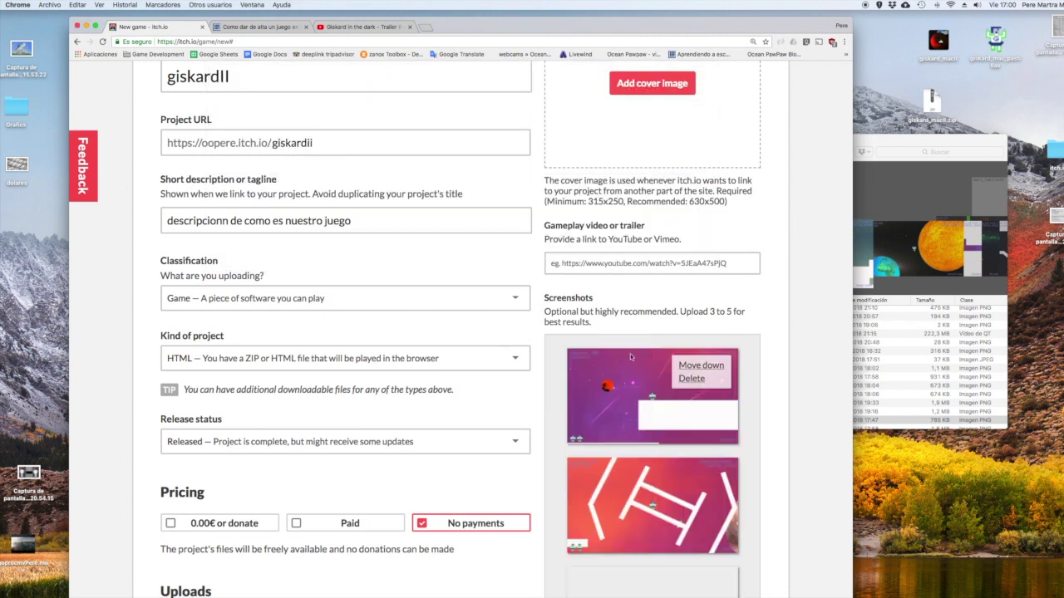
scroll(653, 378, "down", 4)
scroll(653, 378, "down", 4)
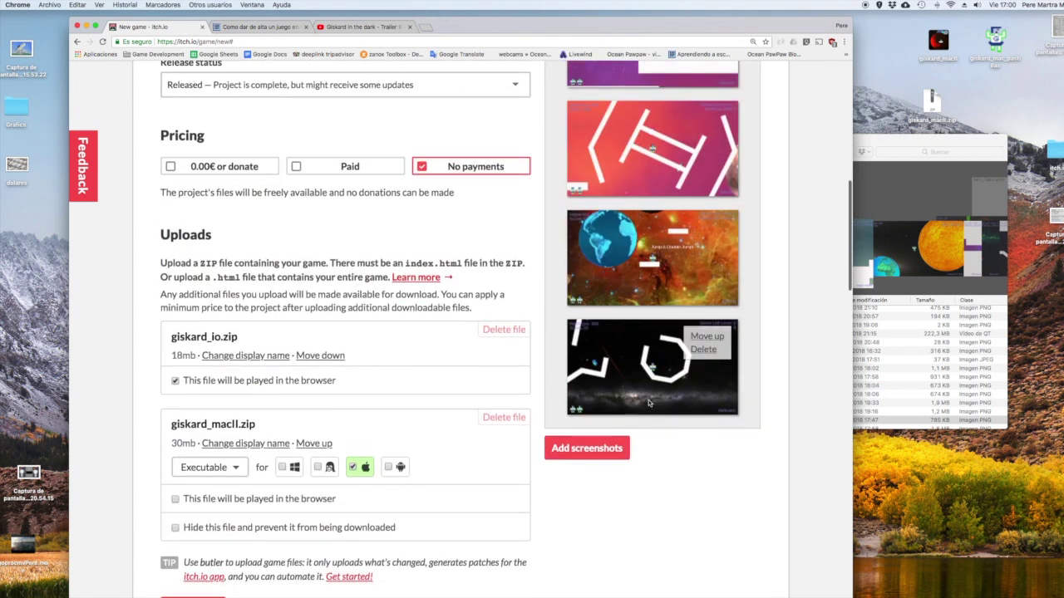
scroll(656, 391, "up", 3)
scroll(677, 370, "up", 2)
scroll(698, 349, "up", 3)
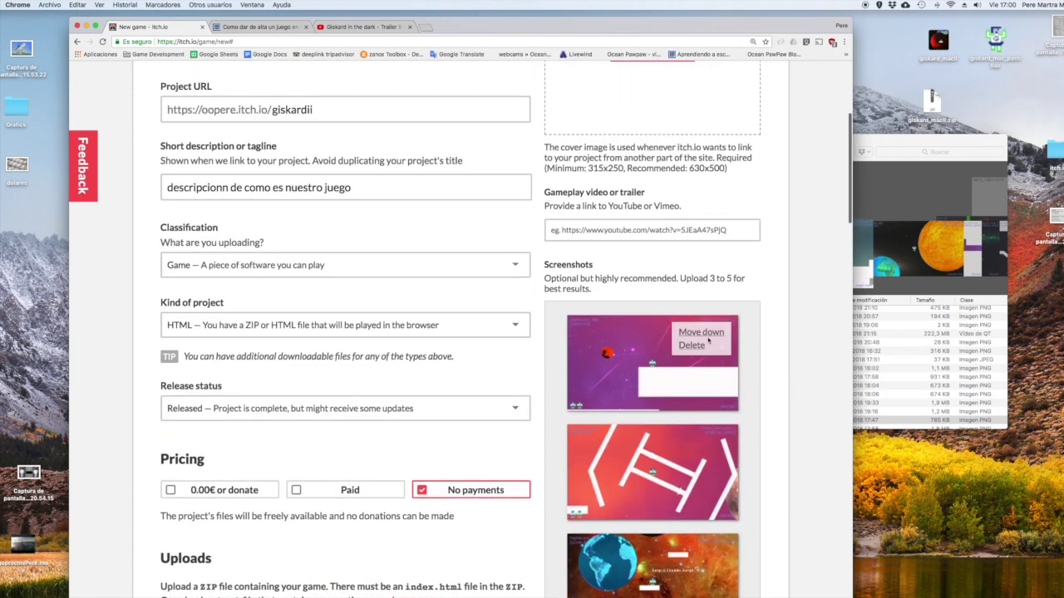
scroll(681, 320, "up", 3)
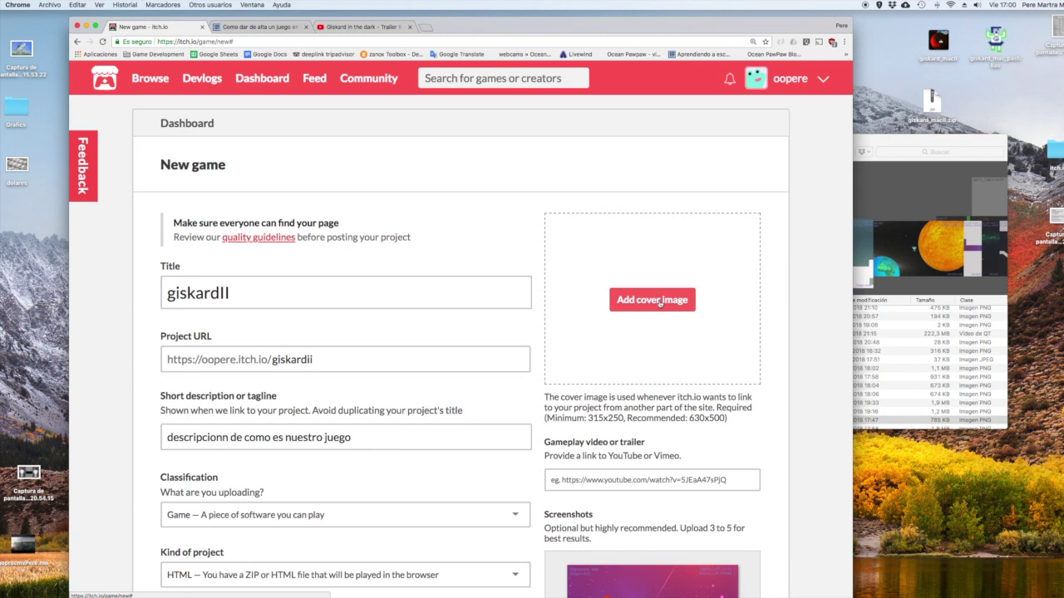
Upload ll_portal_the_path.png from the Screenshots folder as the cover image
left_click(659, 302)
scroll(425, 198, "down", 5)
scroll(429, 195, "down", 5)
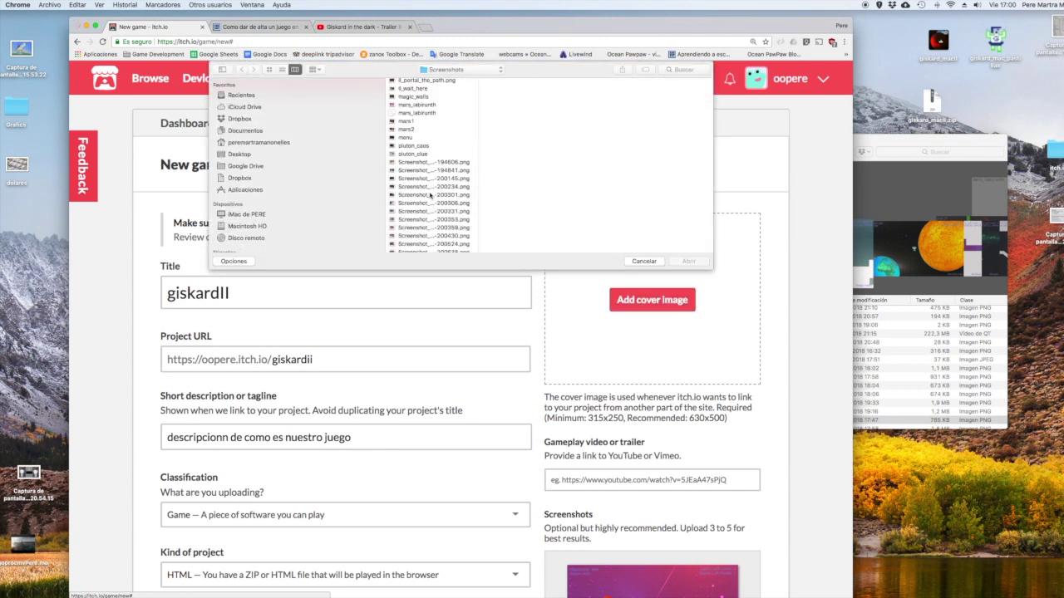
scroll(430, 196, "down", 1)
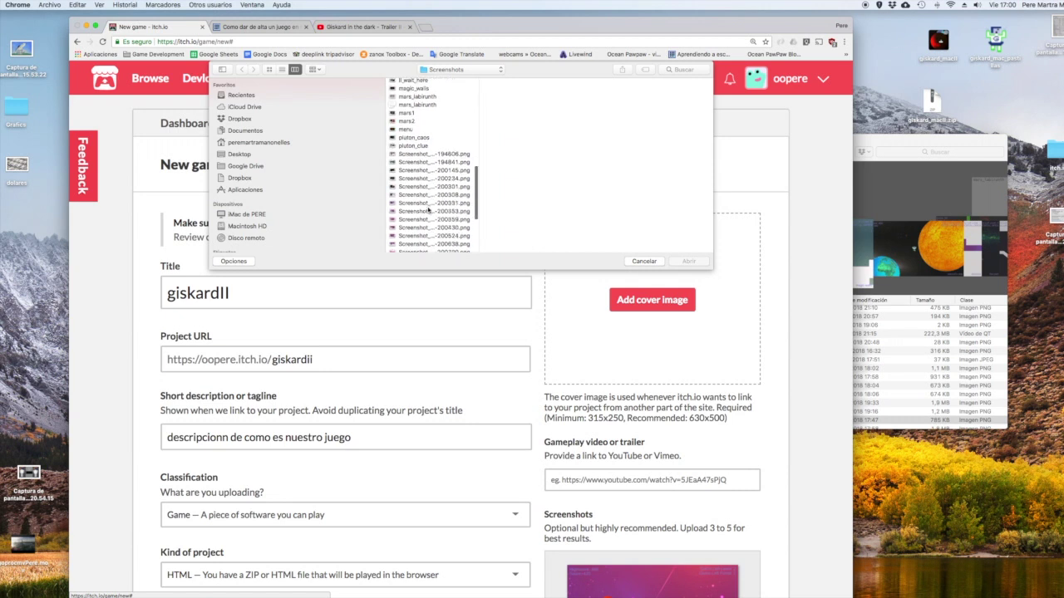
scroll(435, 210, "down", 10)
scroll(435, 211, "down", 3)
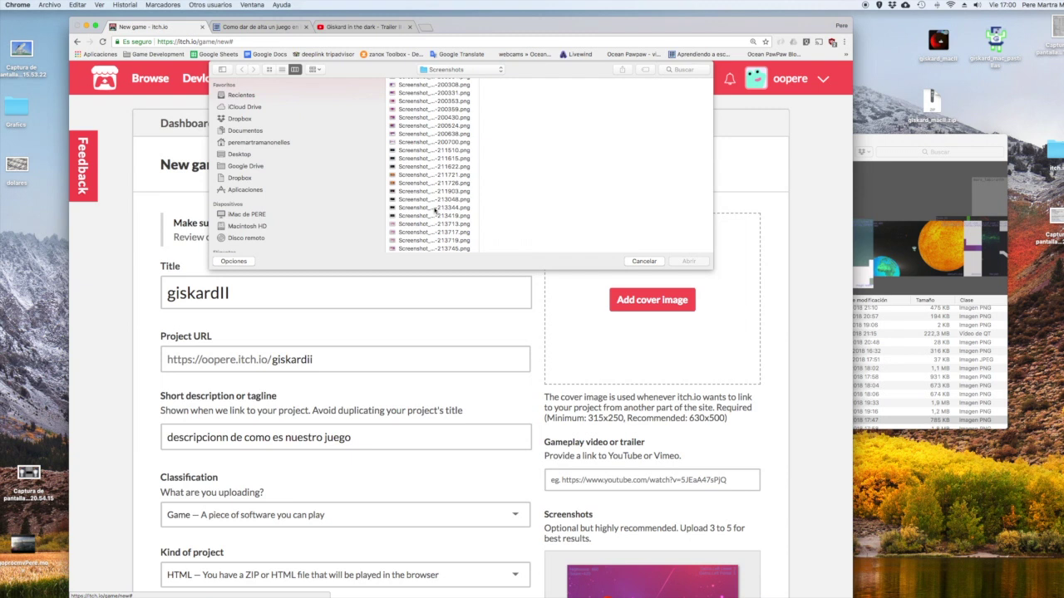
scroll(434, 210, "up", 5)
scroll(437, 199, "up", 5)
scroll(438, 175, "up", 5)
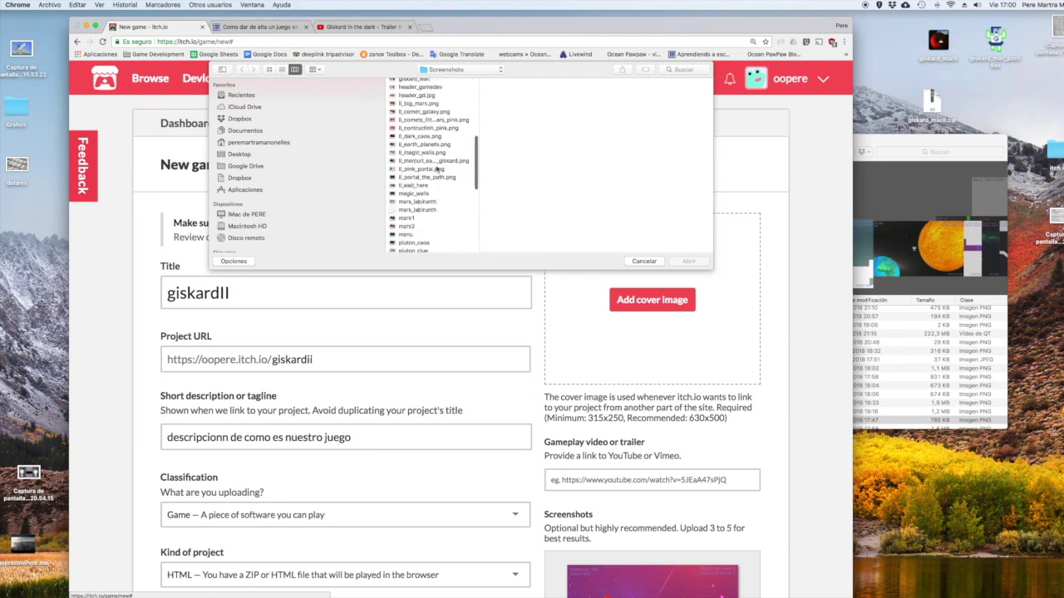
left_click(421, 153)
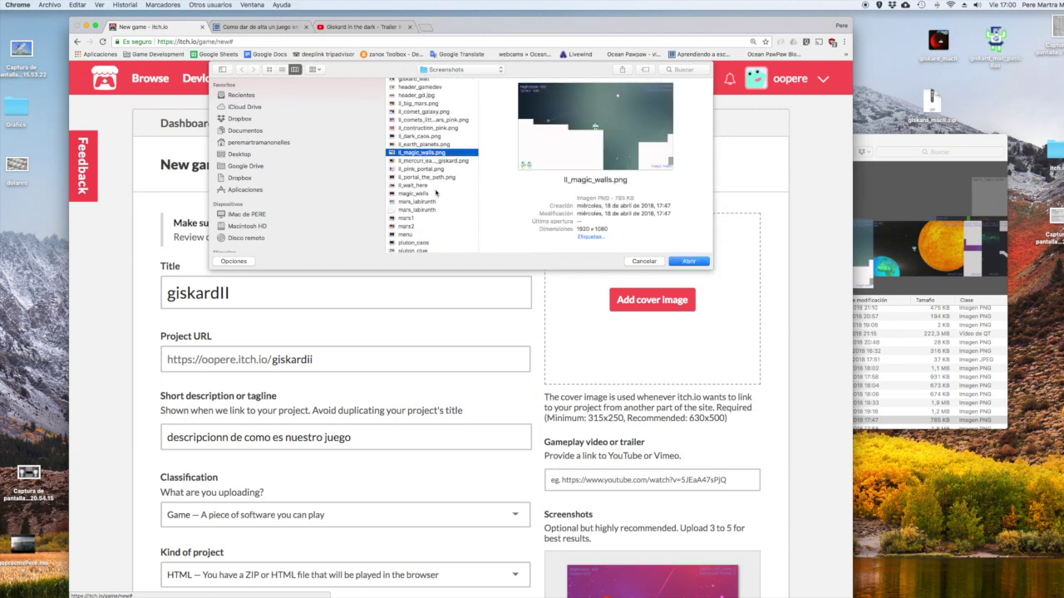
left_click(426, 177)
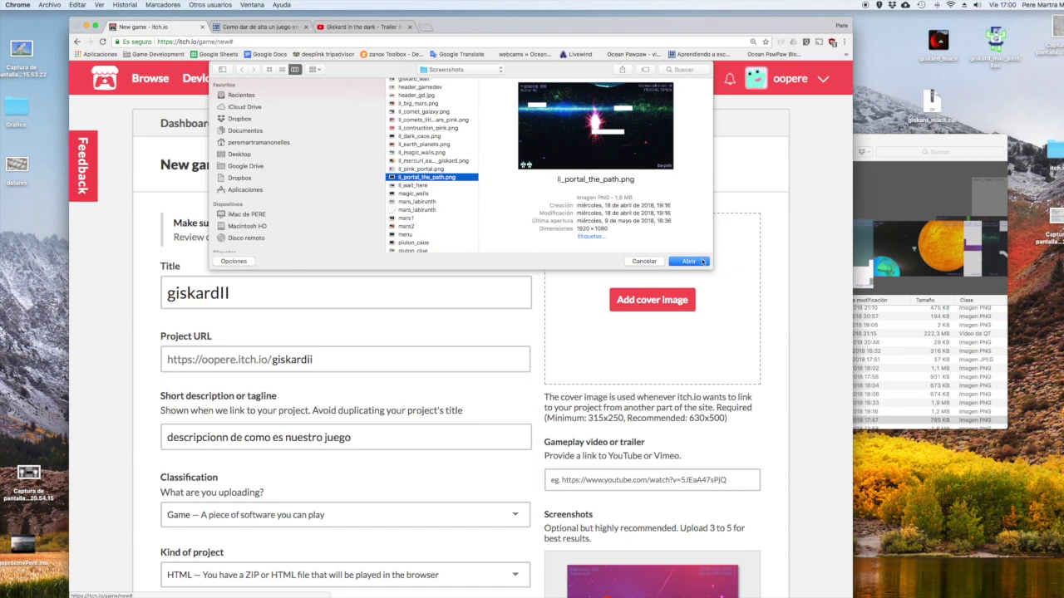
left_click(697, 262)
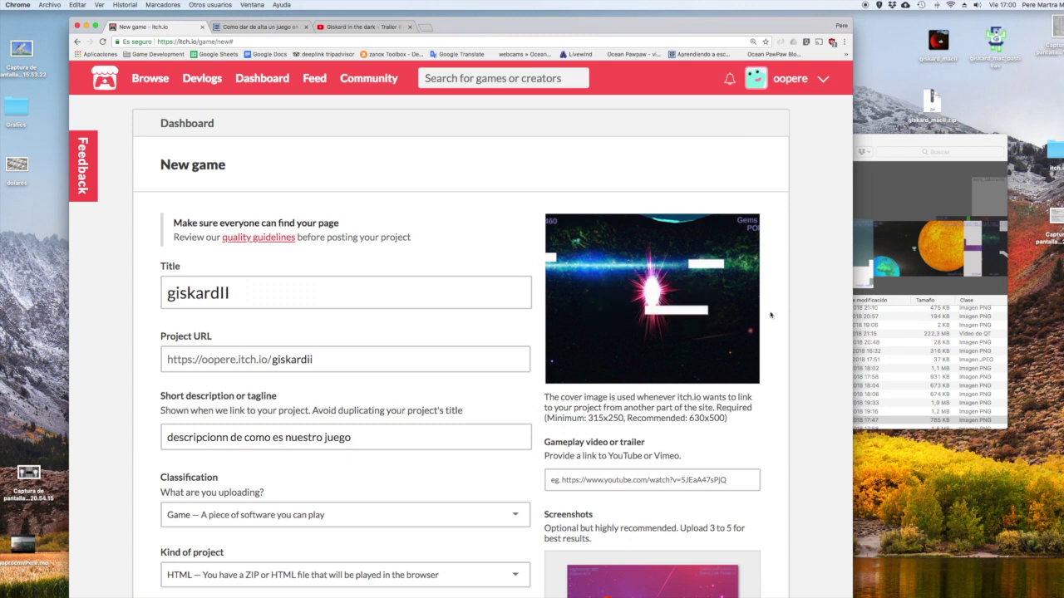
scroll(768, 313, "down", 3)
Paste the 'Giskard in the dark - Trailer II' YouTube URL into the Gameplay video field
left_click(624, 325)
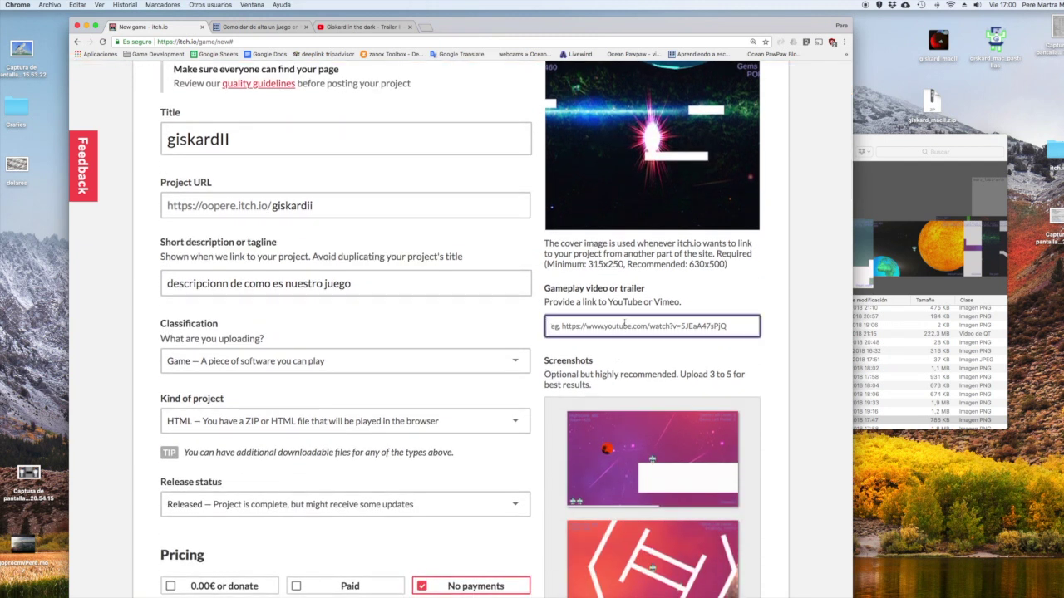
left_click(332, 26)
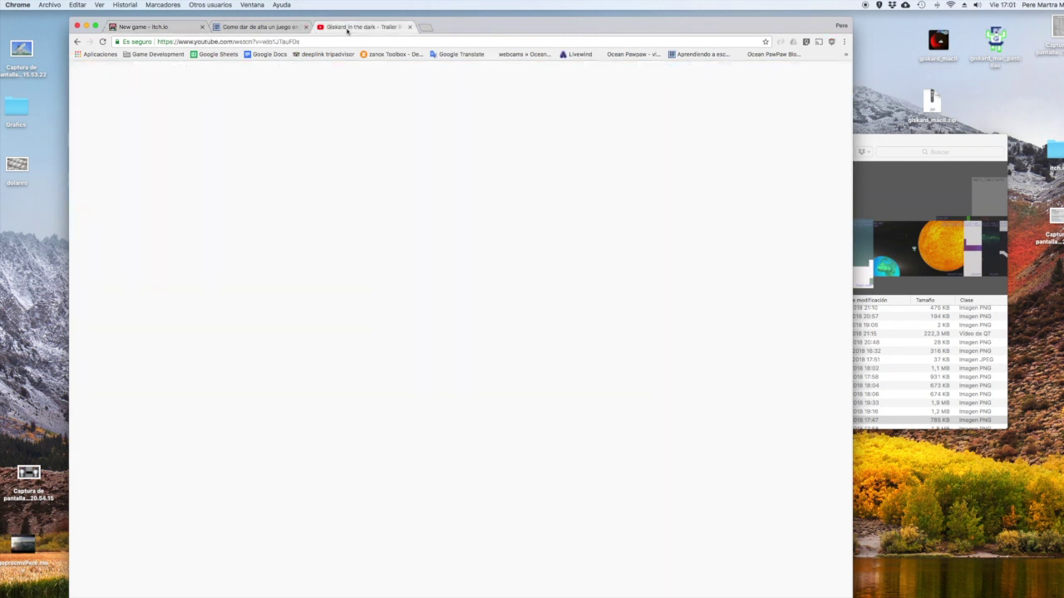
left_click(339, 42)
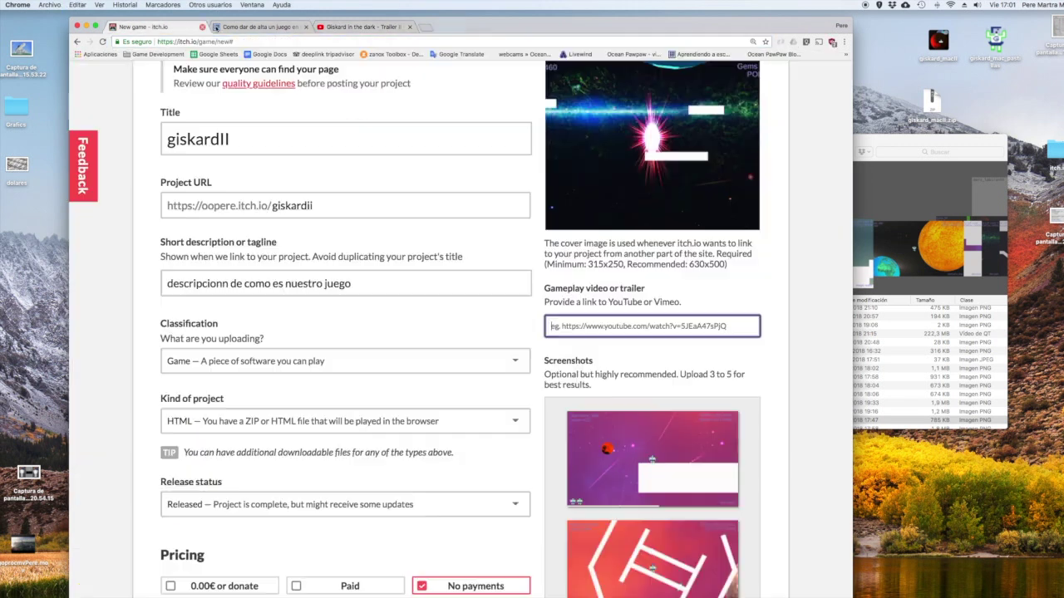
left_click(154, 27)
type("https://www.youtube.com/watch?v=wlo1JTauF0s")
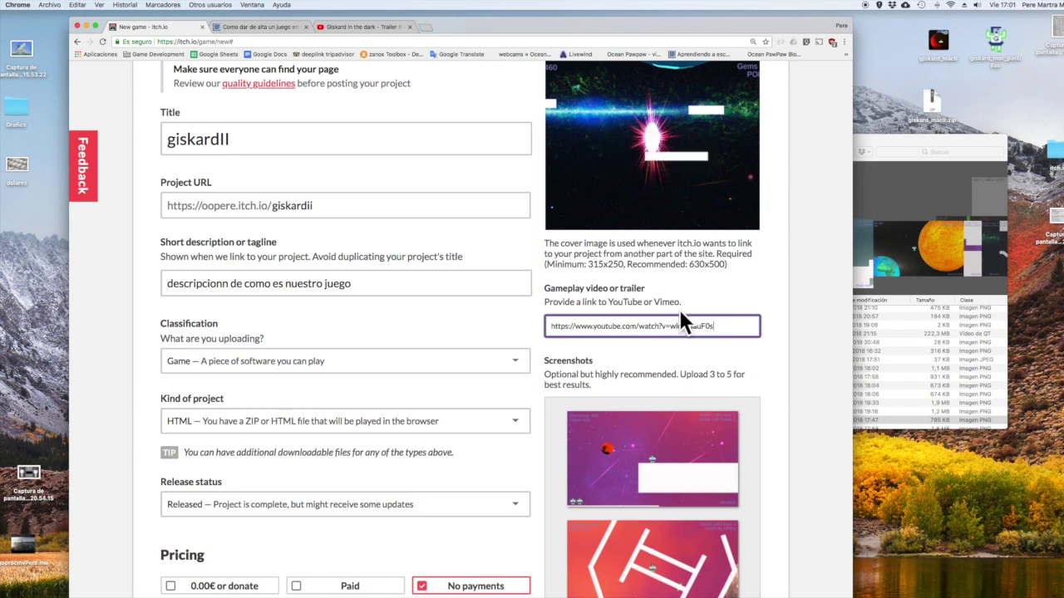
left_click(712, 285)
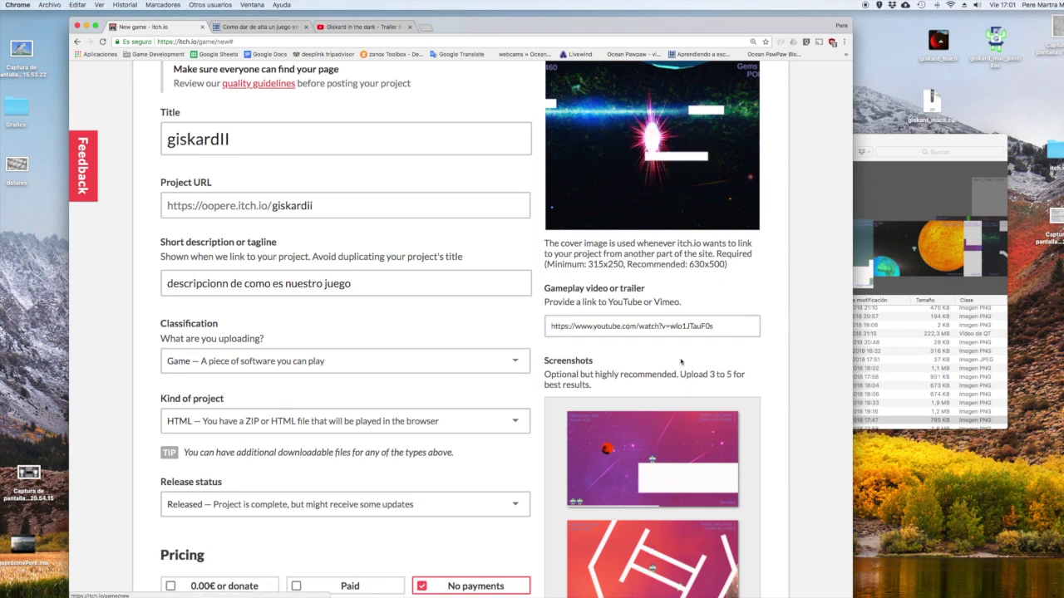
Scroll down to Details and set the Genre to Platformer
scroll(680, 363, "down", 5)
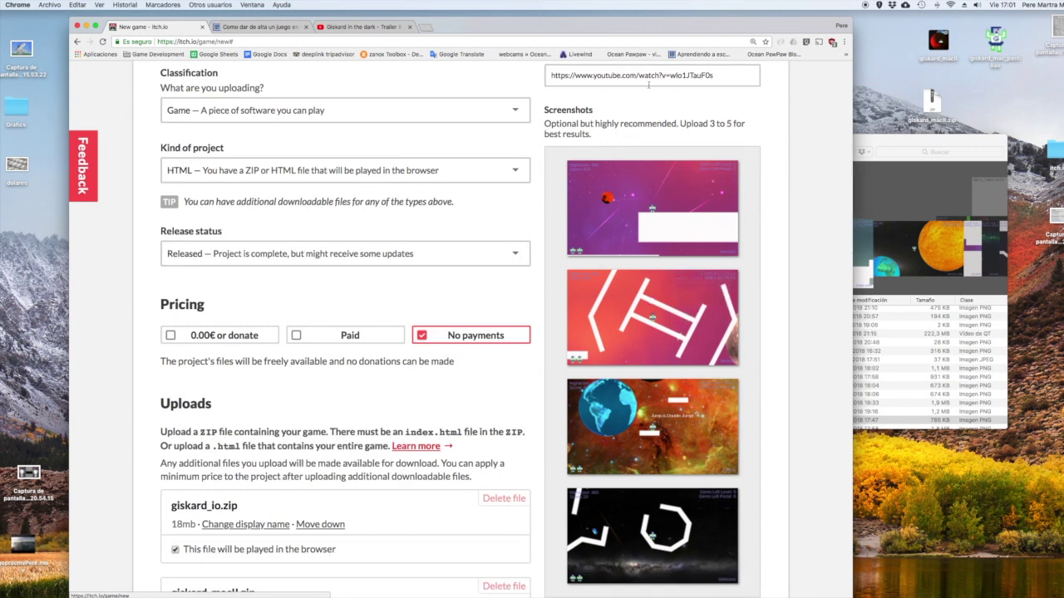
scroll(632, 390, "down", 5)
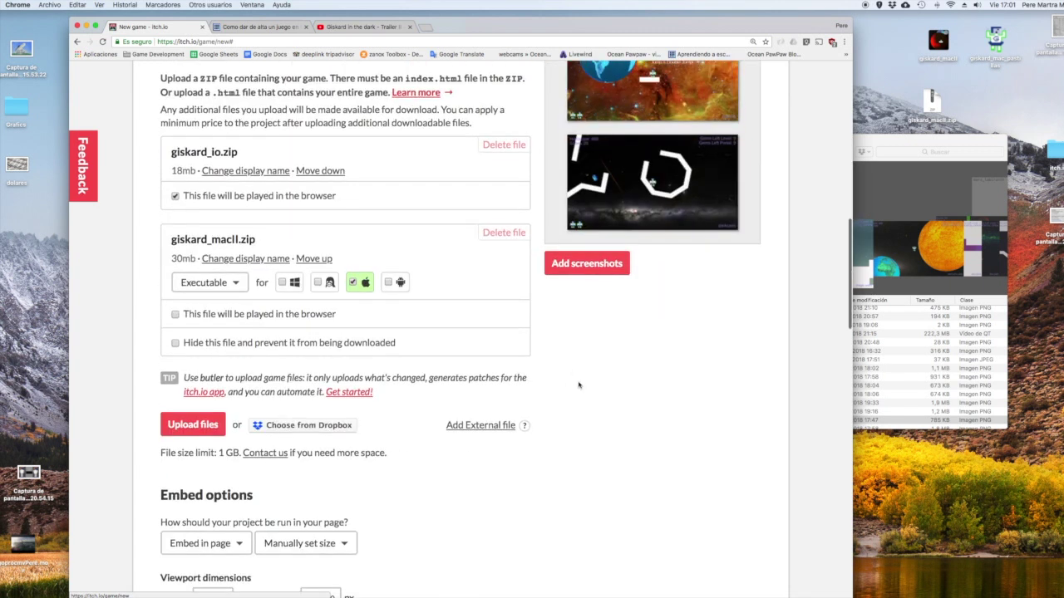
scroll(220, 359, "down", 2)
left_click(190, 320)
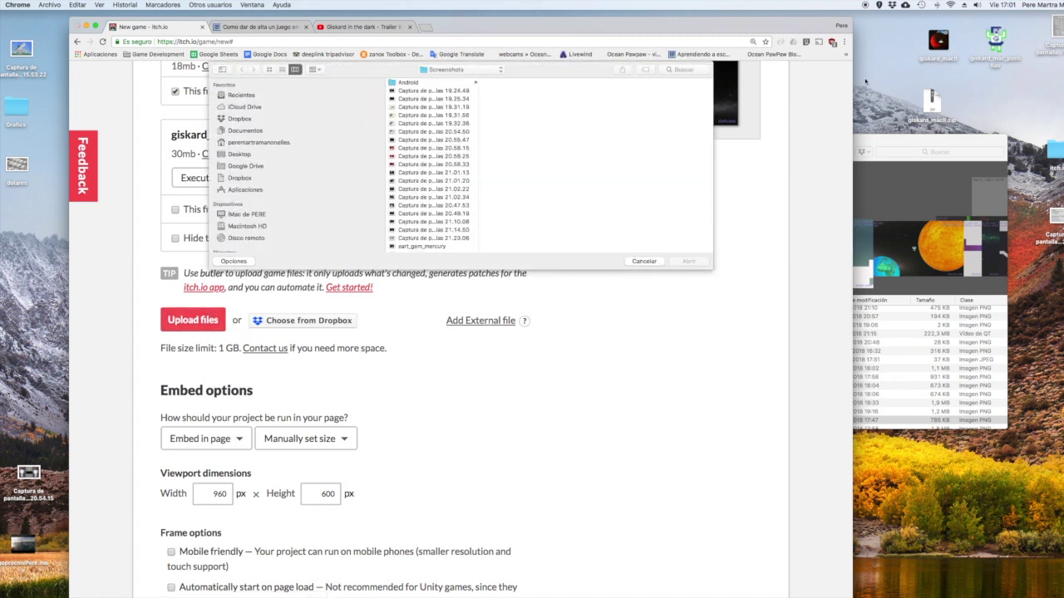
left_click(642, 262)
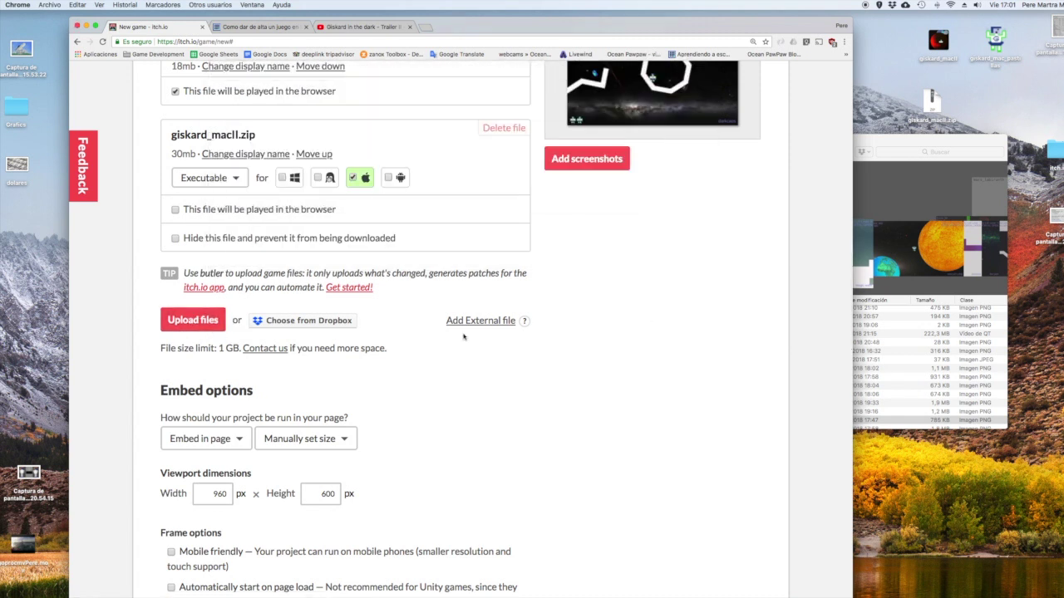
scroll(443, 350, "down", 2)
scroll(443, 350, "down", 2)
scroll(443, 350, "down", 2)
scroll(442, 349, "down", 1)
scroll(443, 350, "down", 1)
scroll(443, 350, "down", 2)
left_click(275, 146)
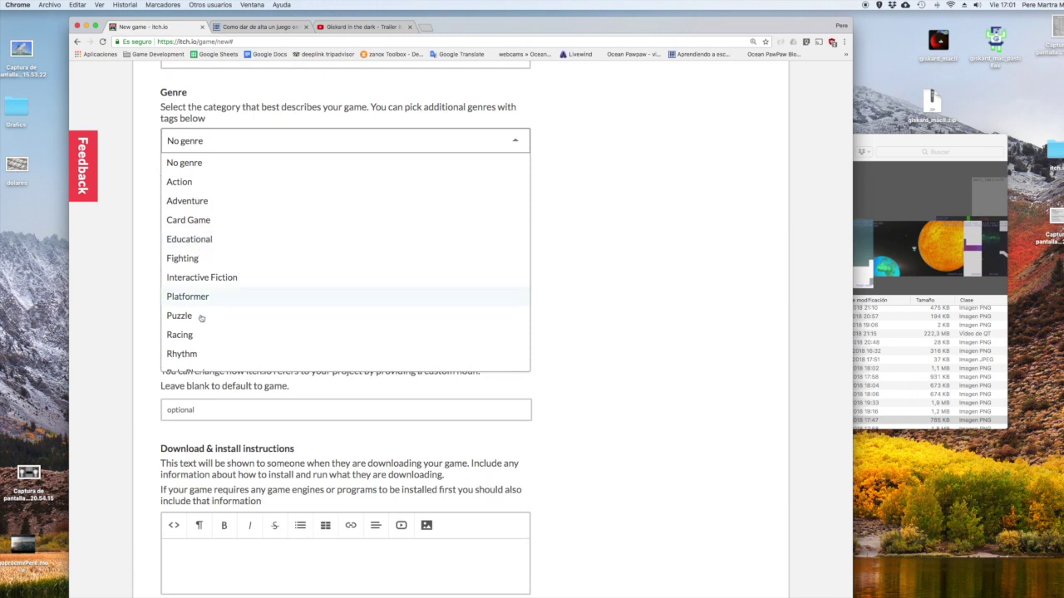
left_click(205, 298)
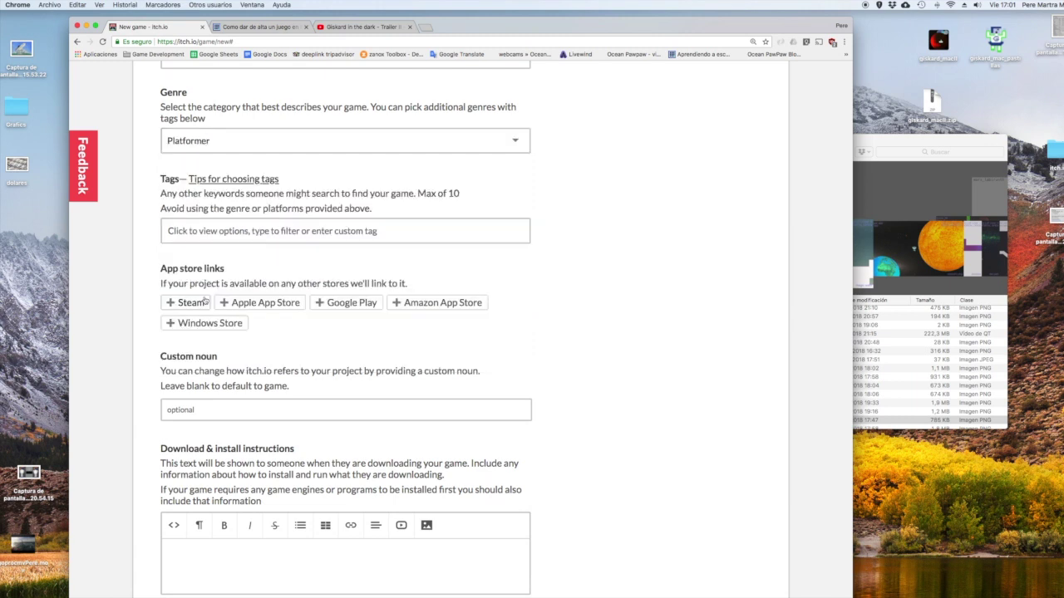
left_click(300, 143)
left_click(300, 143)
Add the tags casual, google-play and minimalist
left_click(224, 237)
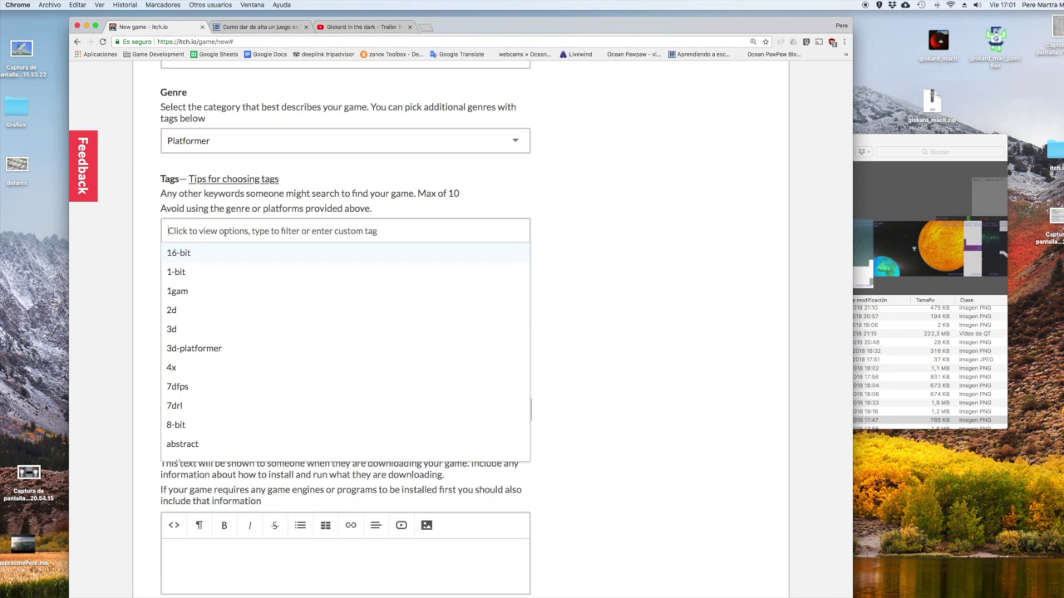
type("casual")
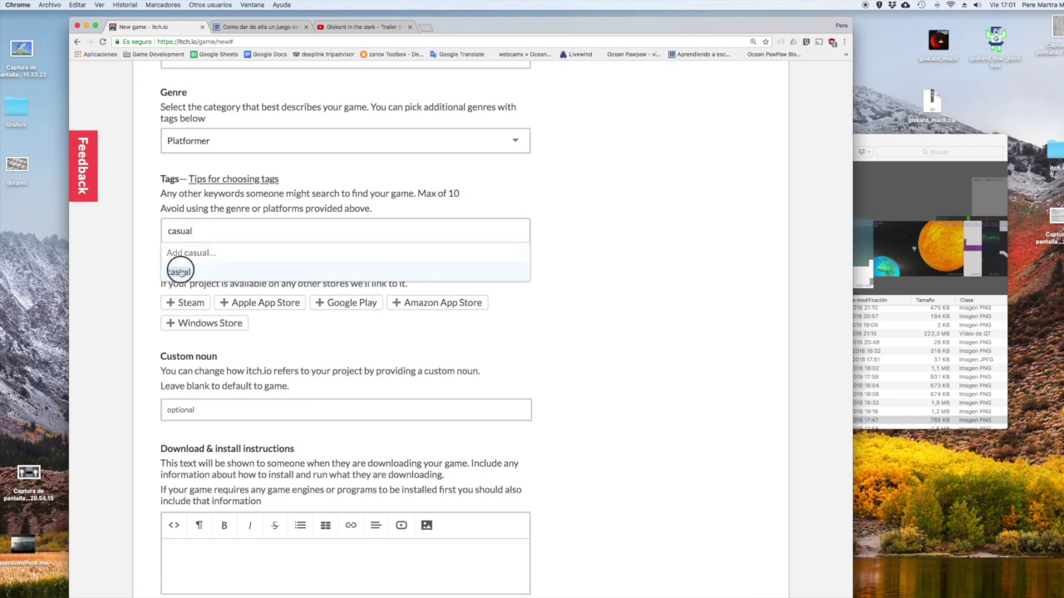
left_click(179, 271)
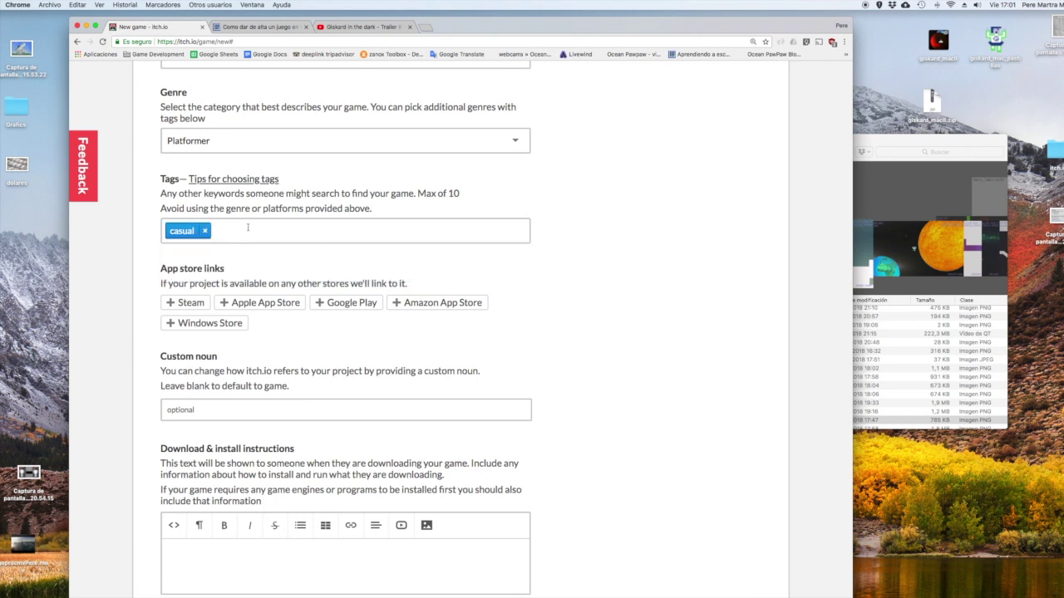
type("Goog")
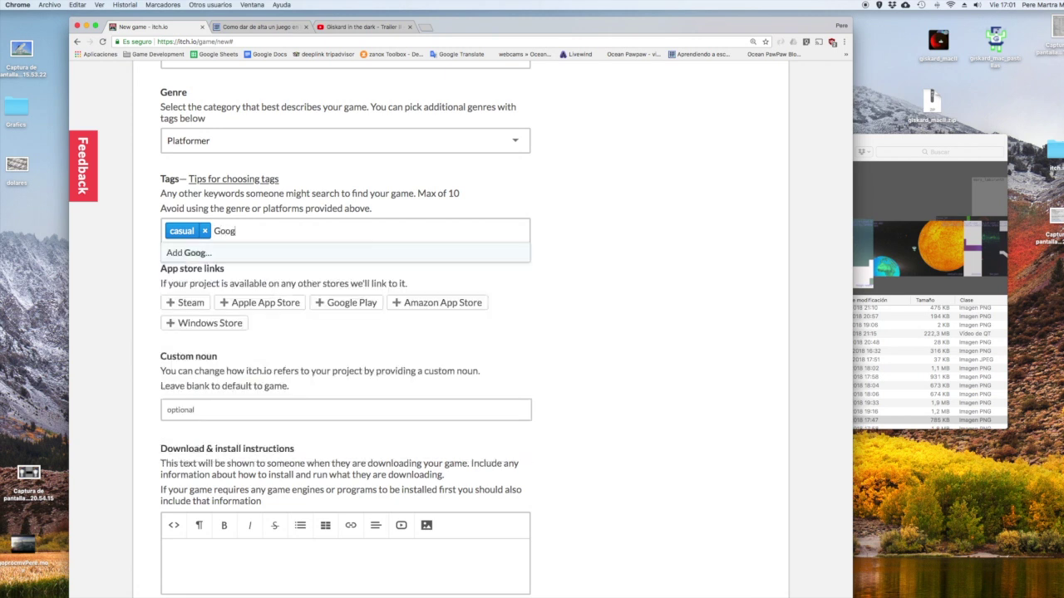
type("e Play")
key("BackSpace")
left_click(233, 253)
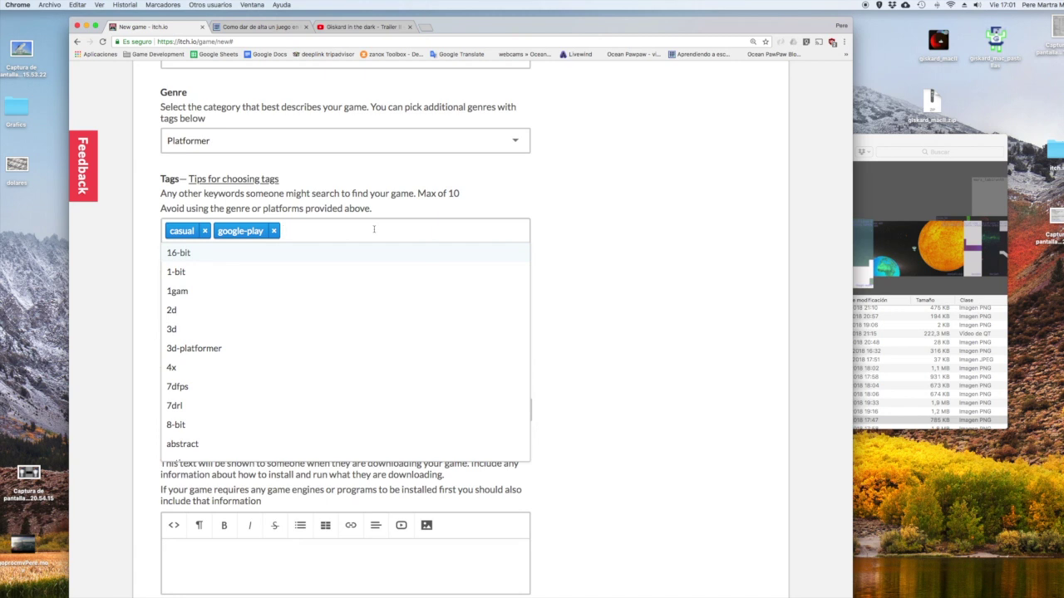
left_click(405, 211)
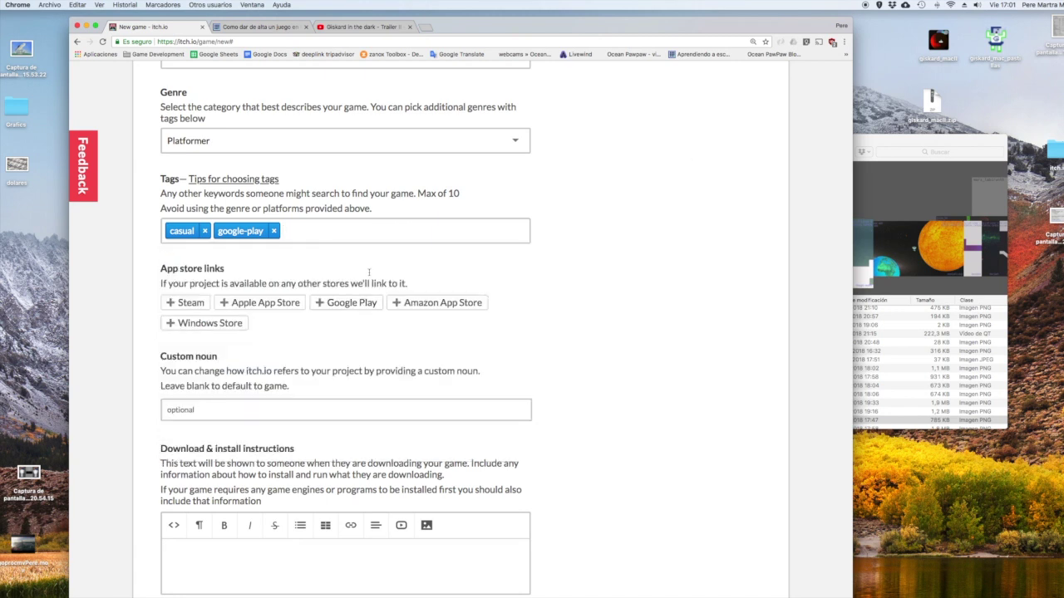
left_click(337, 229)
type("mini")
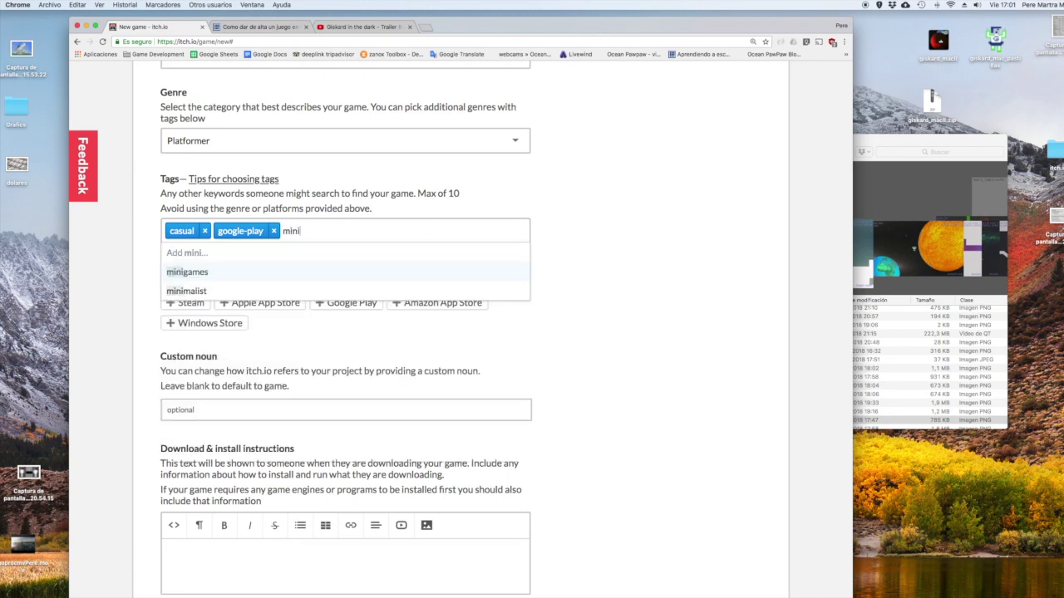
left_click(230, 290)
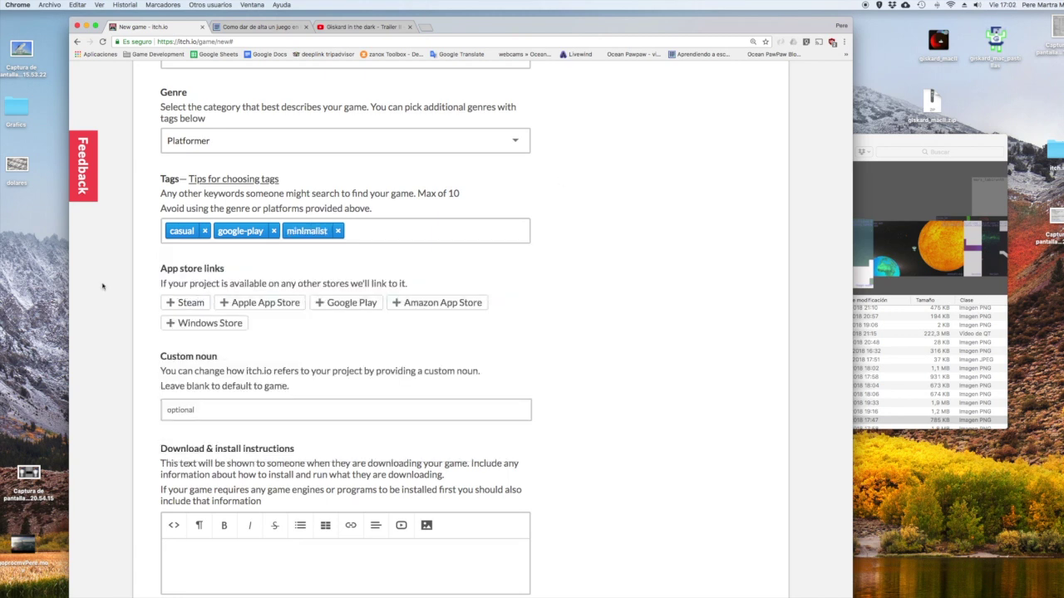
scroll(557, 378, "down", 3)
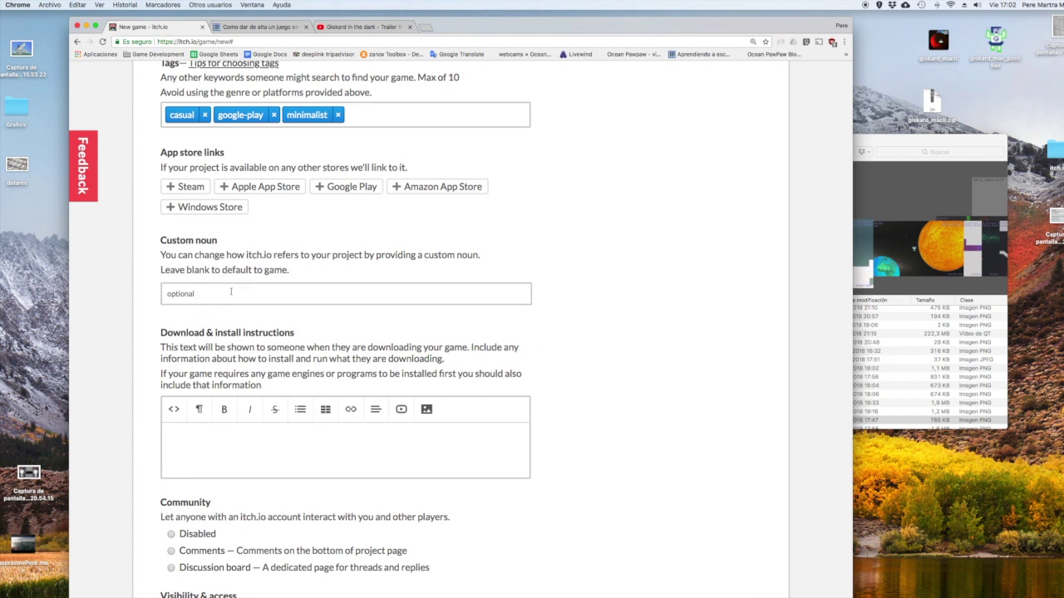
scroll(532, 328, "down", 5)
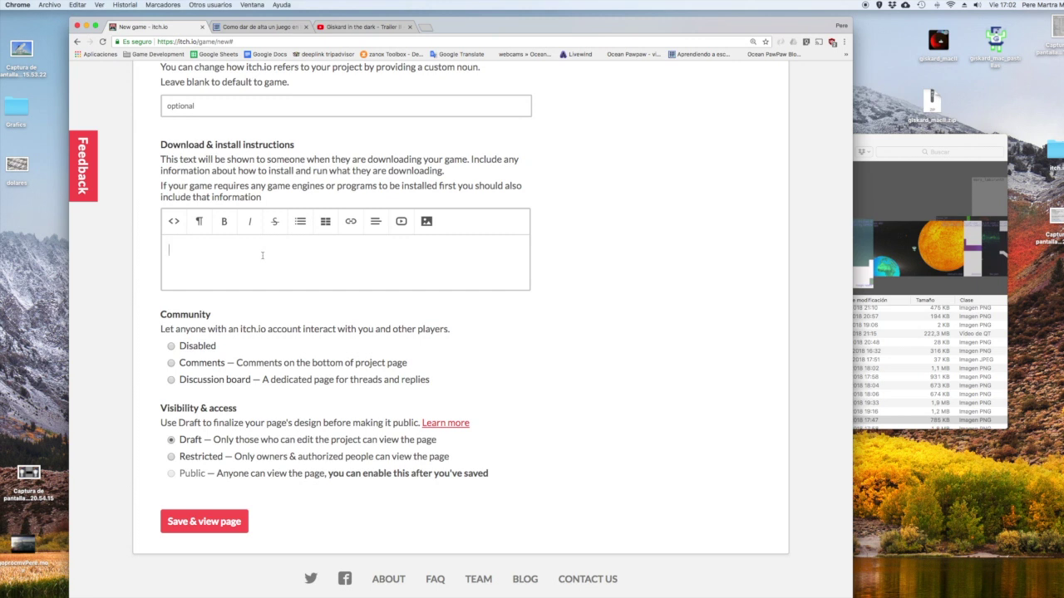
scroll(532, 296, "down", 2)
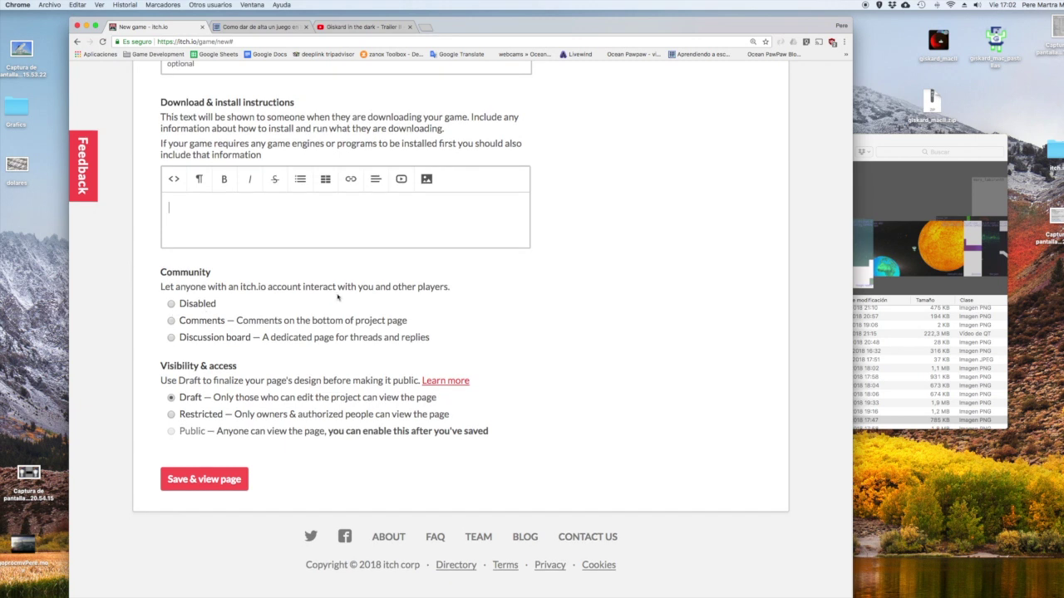
Switch Community from Discussion board to Comments, then Save & view page
left_click(170, 339)
left_click(170, 321)
scroll(650, 359, "up", 15)
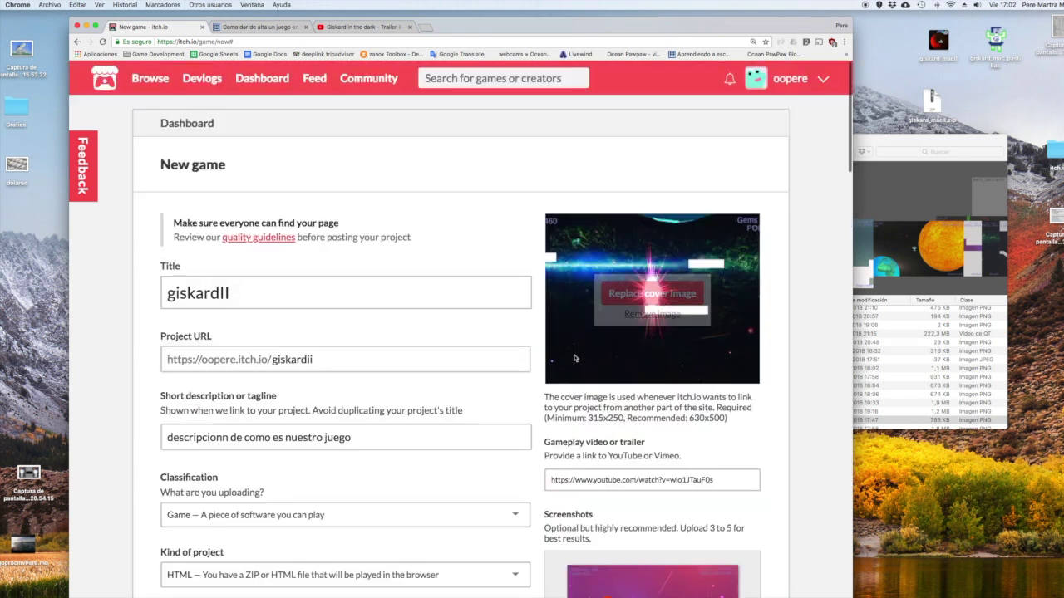
scroll(548, 357, "down", 5)
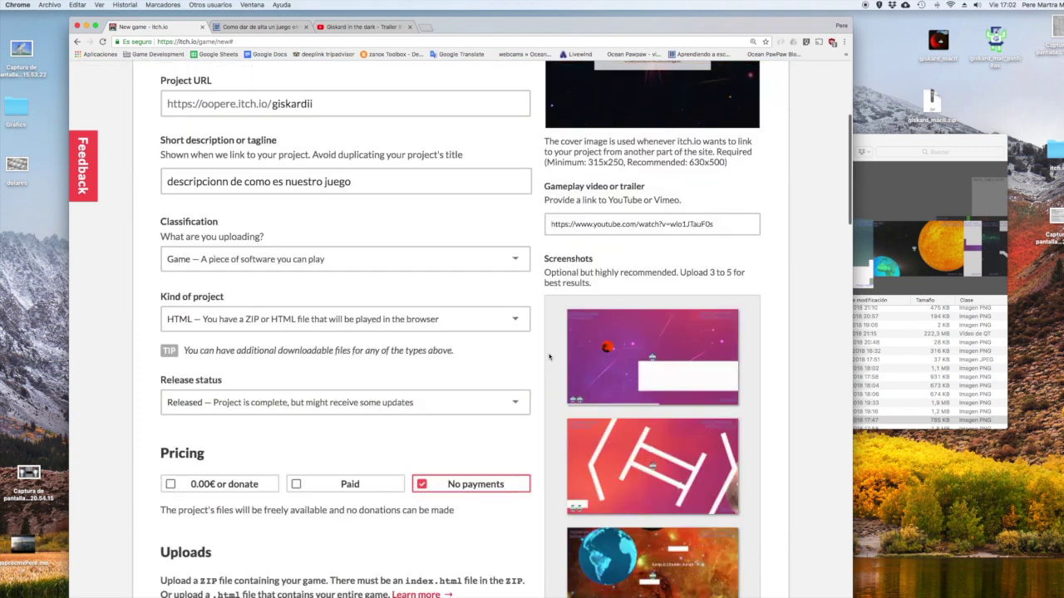
scroll(551, 356, "down", 10)
scroll(550, 356, "down", 5)
scroll(551, 356, "down", 5)
scroll(194, 520, "down", 7)
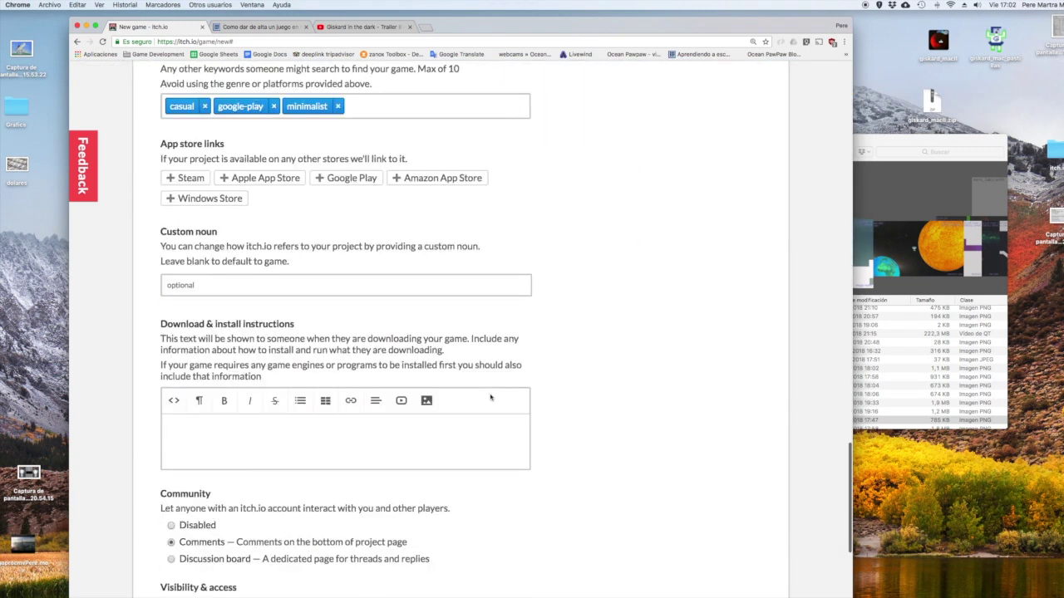
scroll(194, 520, "down", 3)
left_click(204, 479)
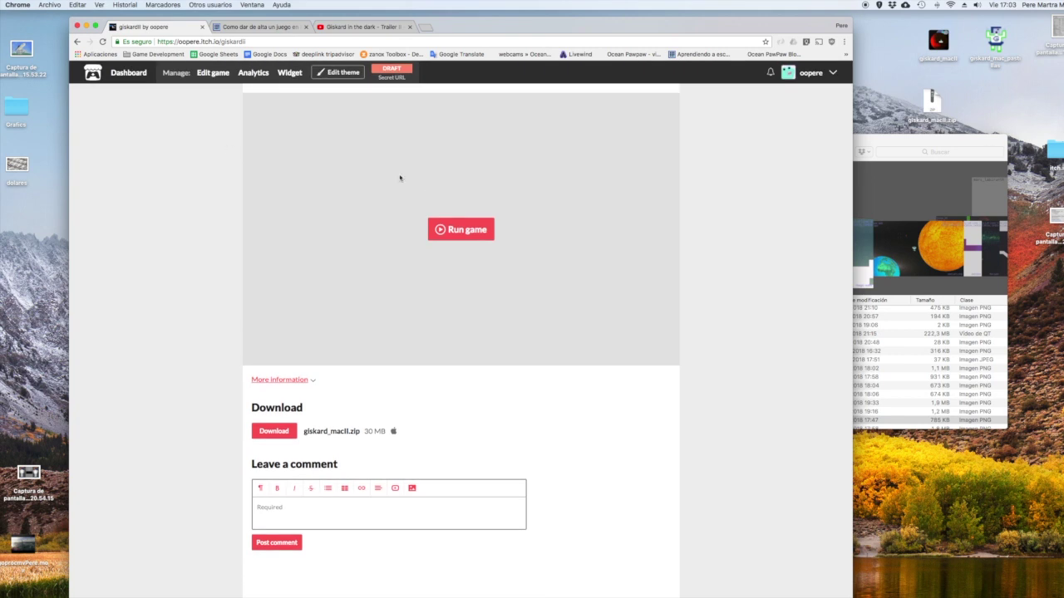
Launch the game with Run game on the draft page
left_click(453, 232)
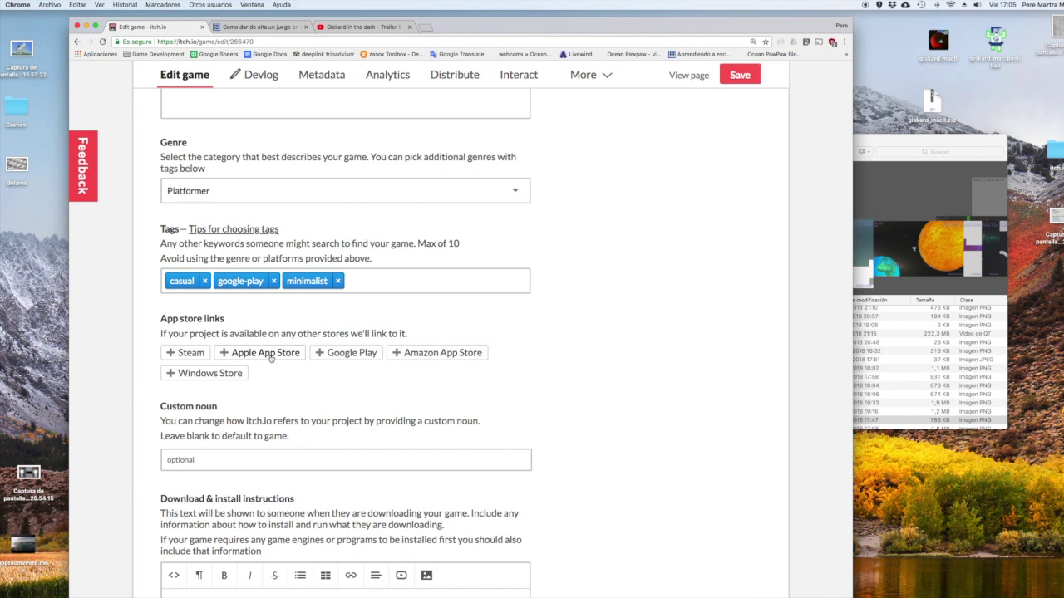
Paste the Giskard in the dark Google Play URL into a new Google Play link field and save
left_click(356, 358)
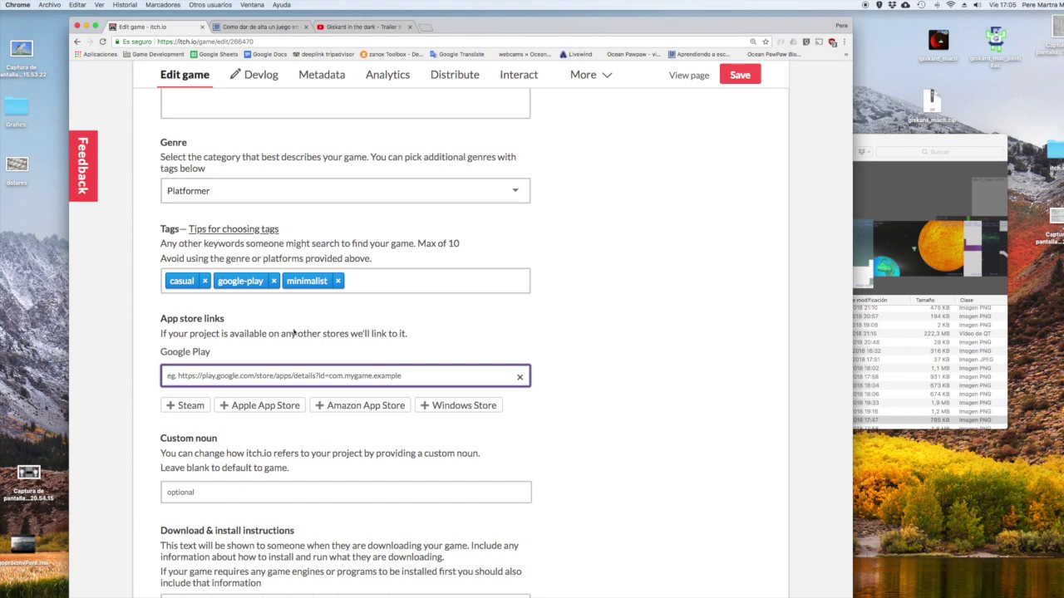
left_click(427, 29)
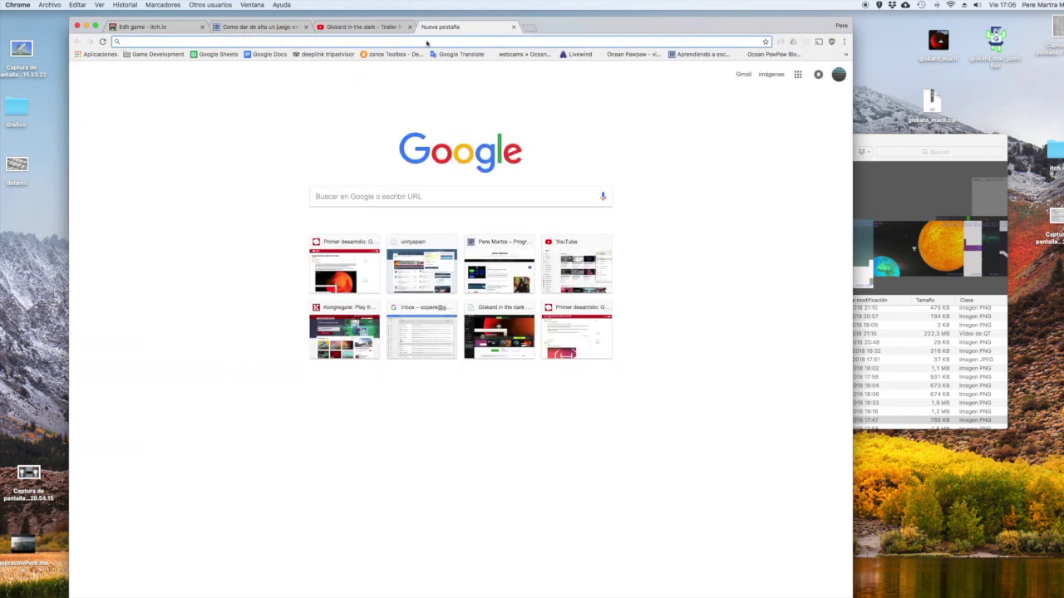
type("giskard")
key("Return")
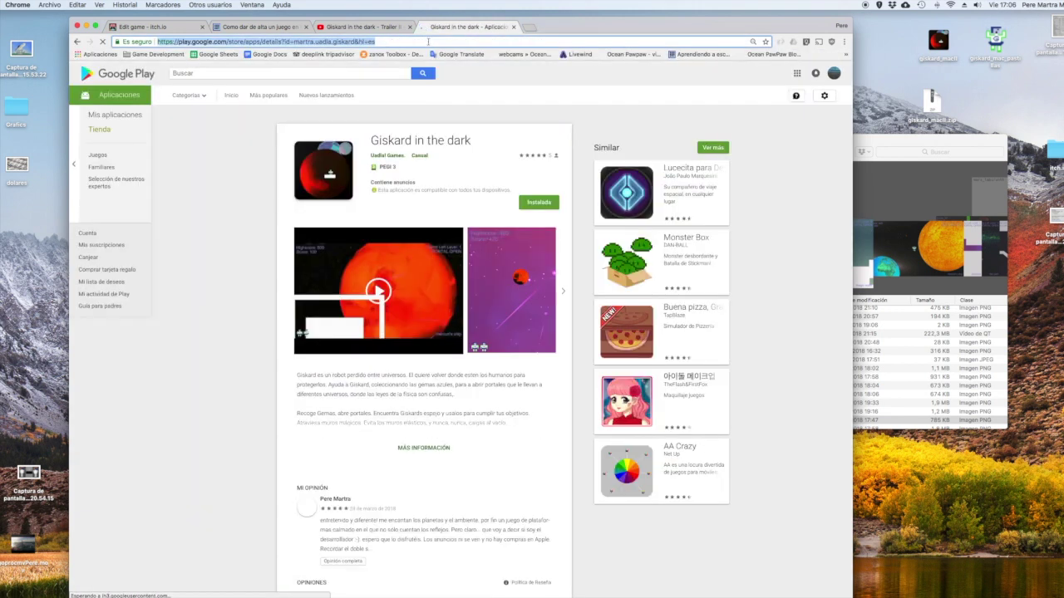
key("super+1")
type("https://play.google.com/store/apps/details?id=martra.uadla.giskard&hl=es")
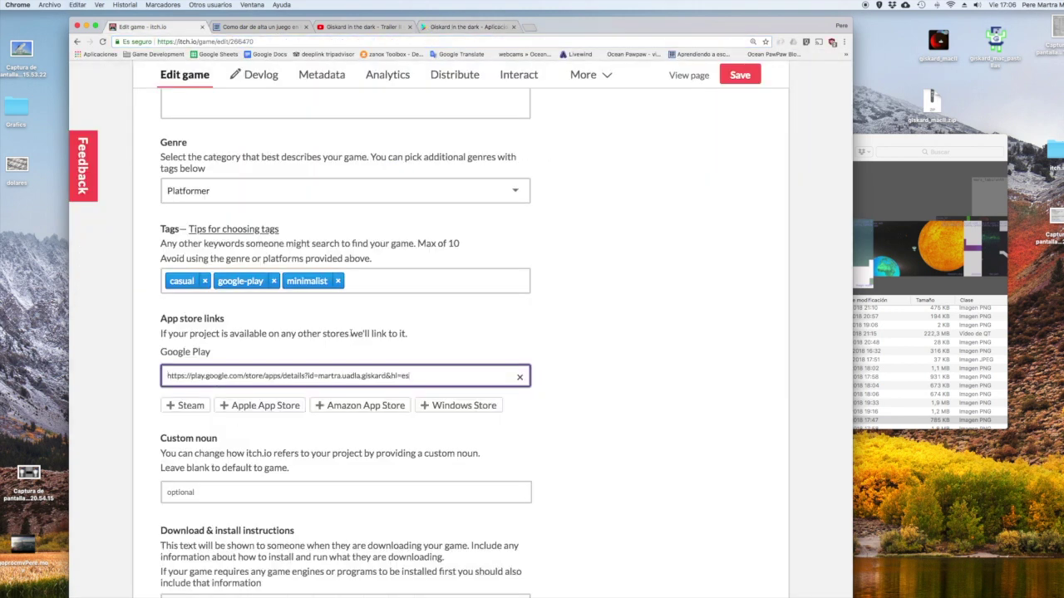
scroll(574, 403, "down", 3)
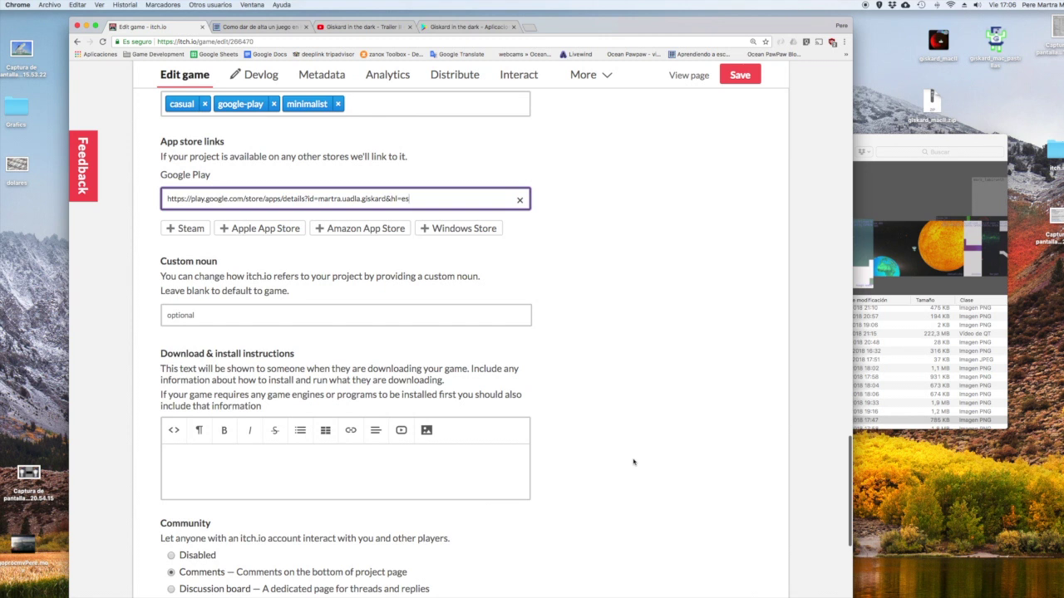
scroll(499, 432, "down", 4)
scroll(328, 486, "down", 1)
left_click(183, 482)
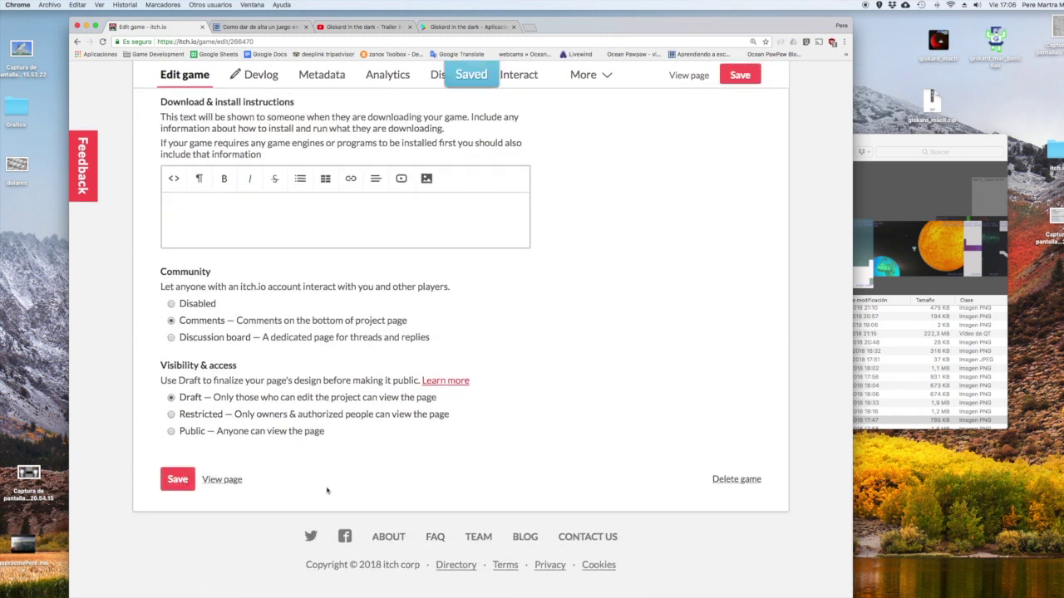
View the draft game page with its Google Play badge and open Edit theme
scroll(226, 483, "down", 1)
left_click(222, 480)
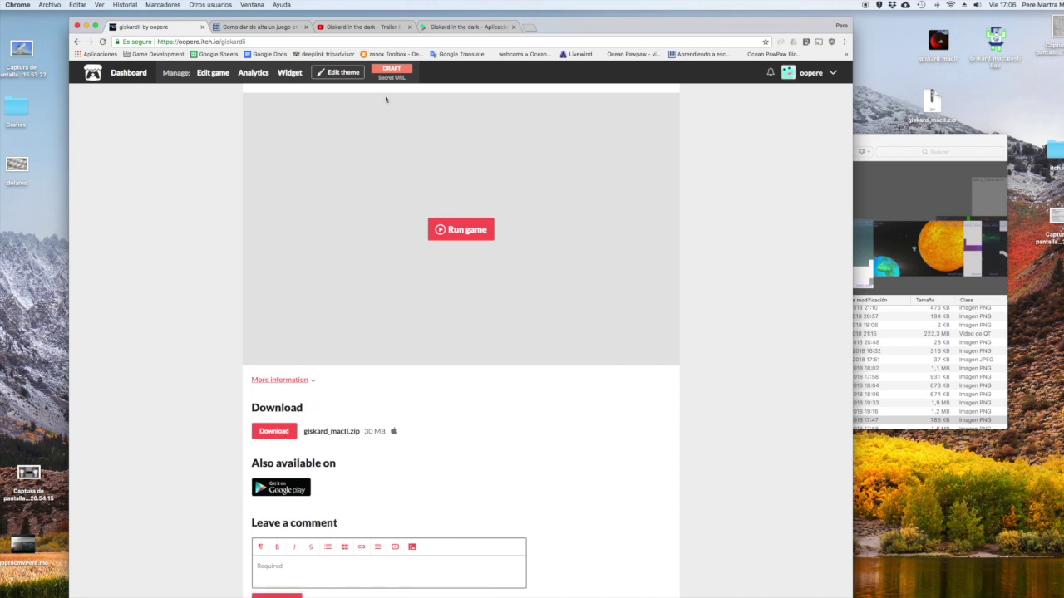
left_click(344, 73)
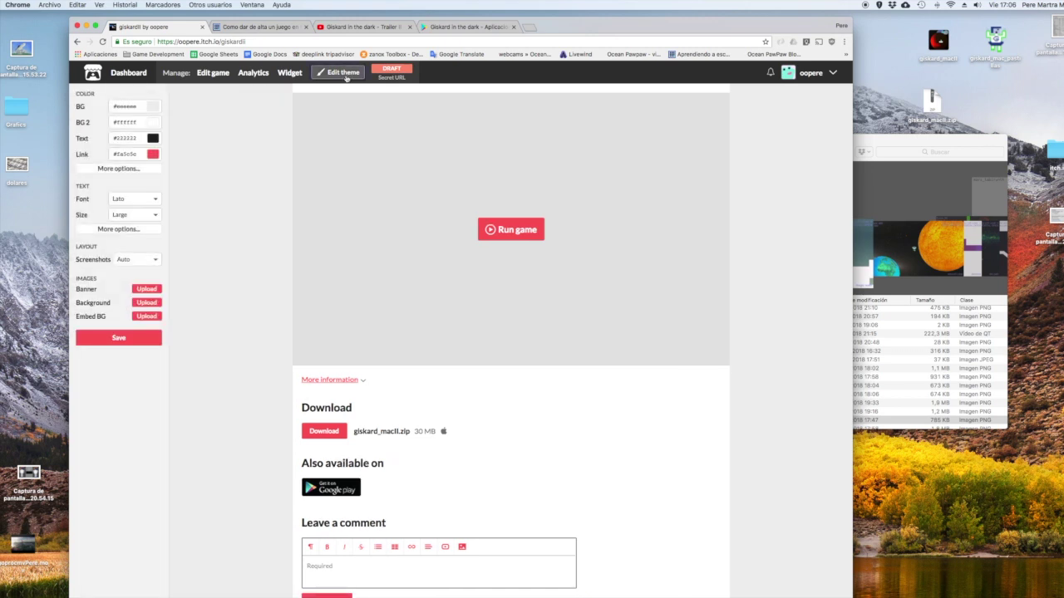
Set theme text to dark green #327345, background to #4f3b3b and second background to #202be1
left_click(153, 138)
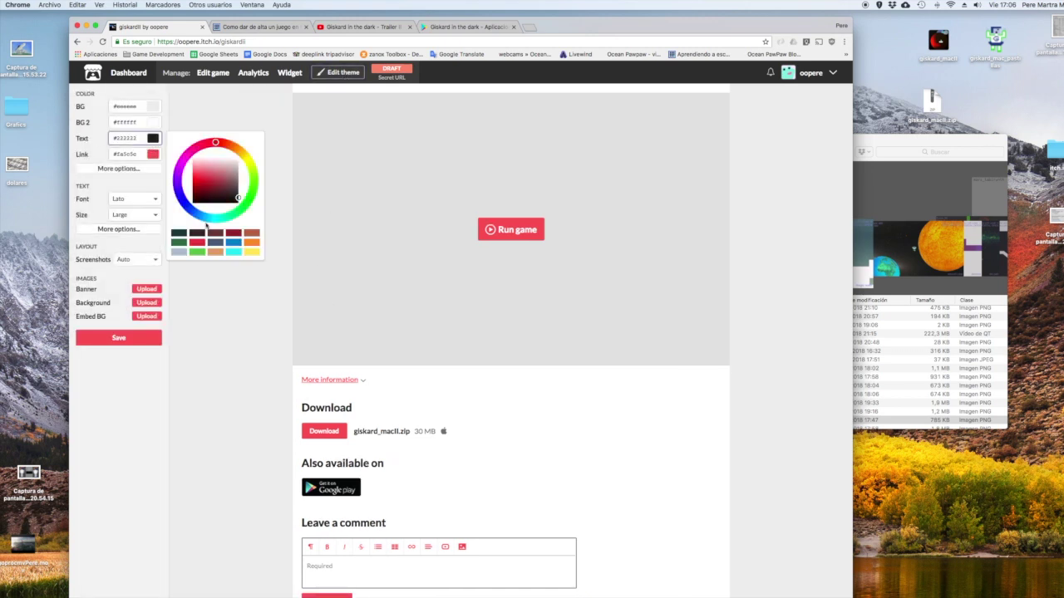
left_click(178, 243)
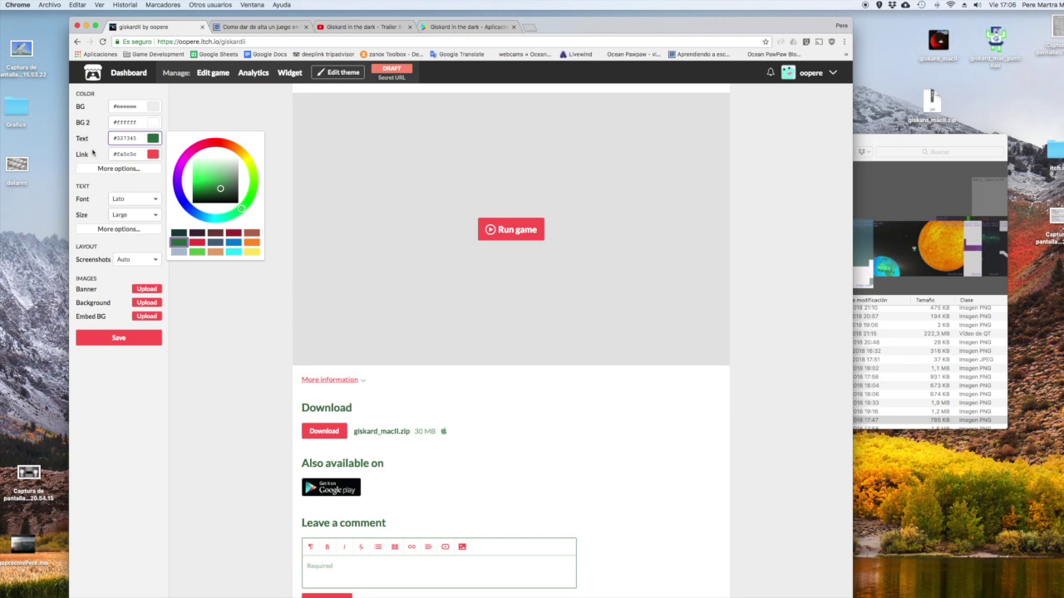
left_click(153, 107)
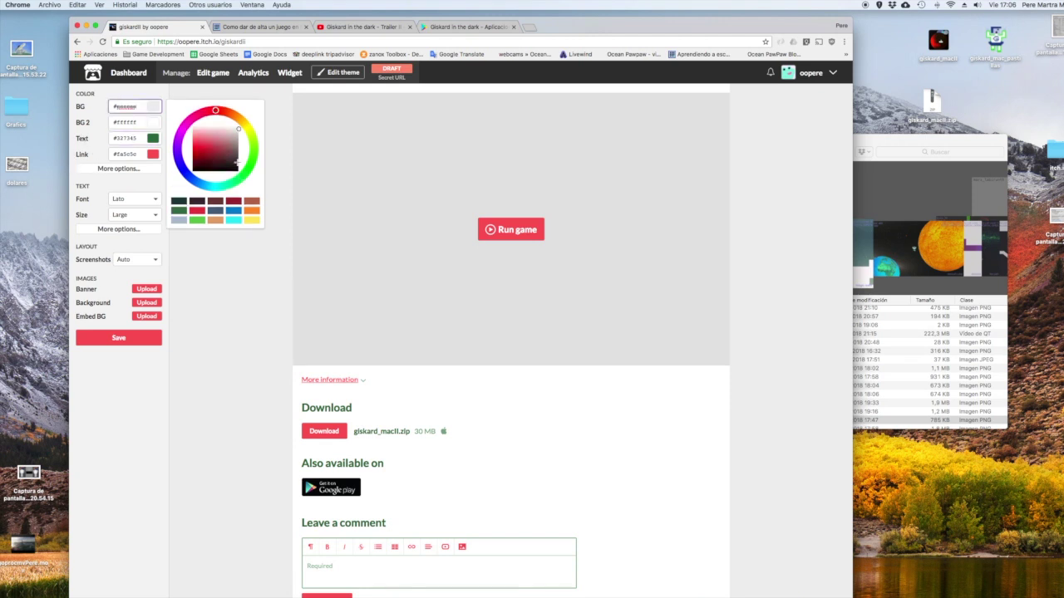
left_click_drag(237, 163, 231, 158)
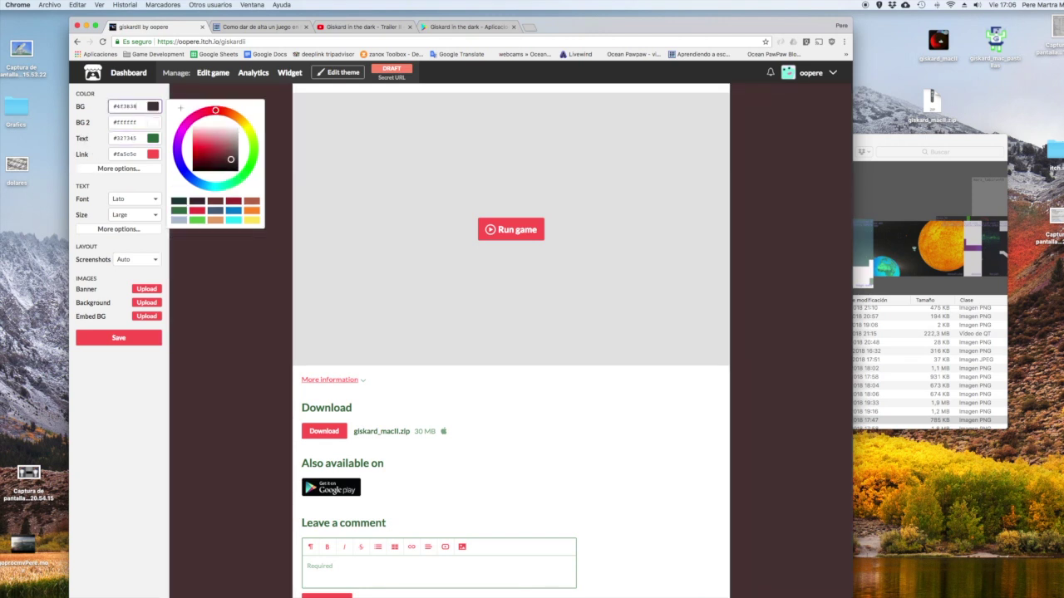
left_click(153, 122)
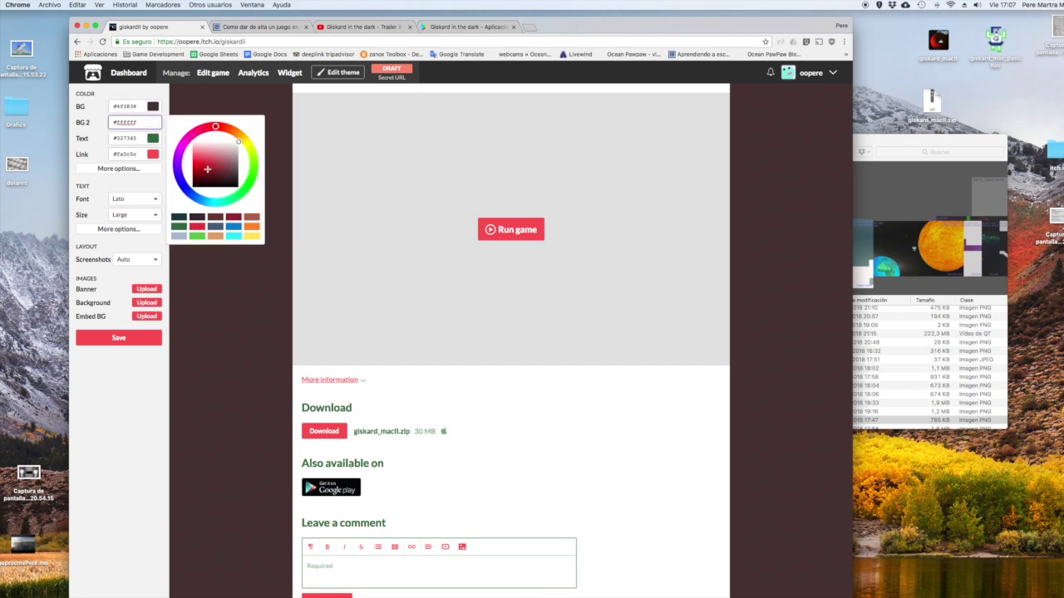
left_click_drag(215, 126, 193, 172)
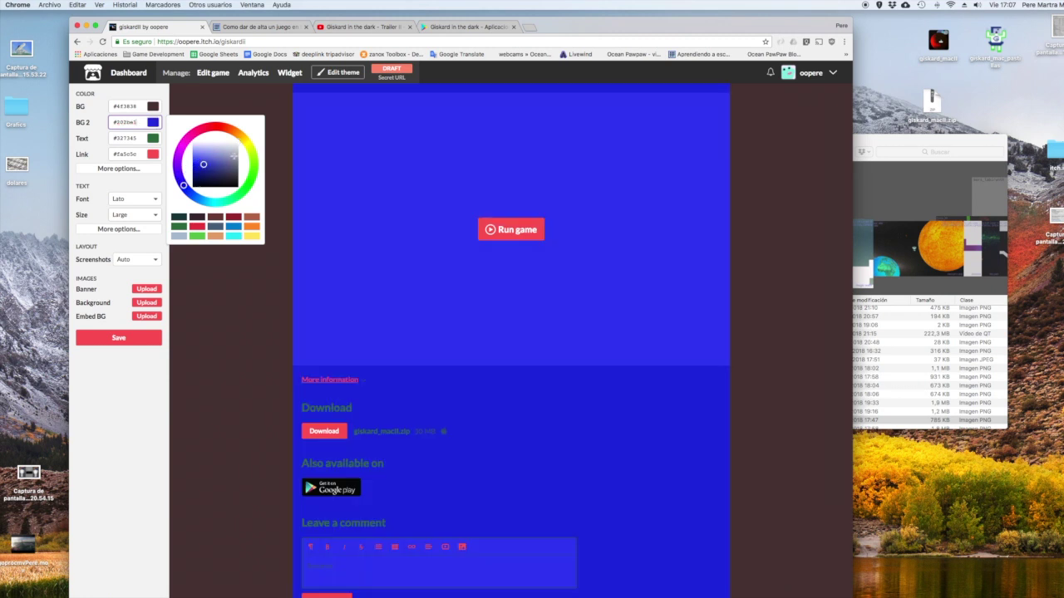
left_click(203, 164)
Upload ll_wait_here from the Screenshots folder as the banner and review it above Run game
left_click(154, 291)
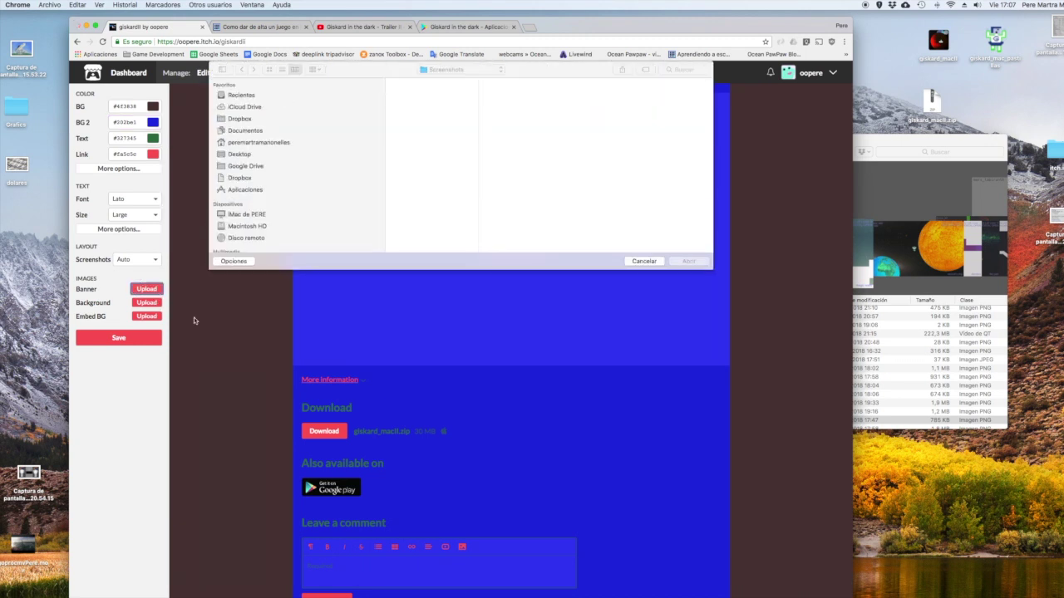
scroll(414, 176, "down", 5)
scroll(415, 176, "down", 5)
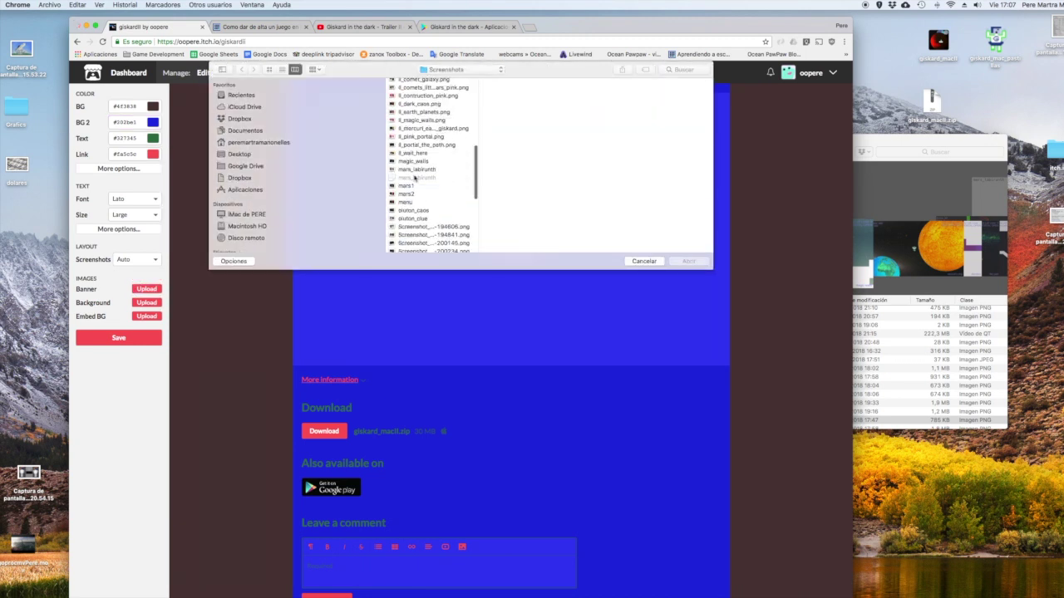
left_click(415, 155)
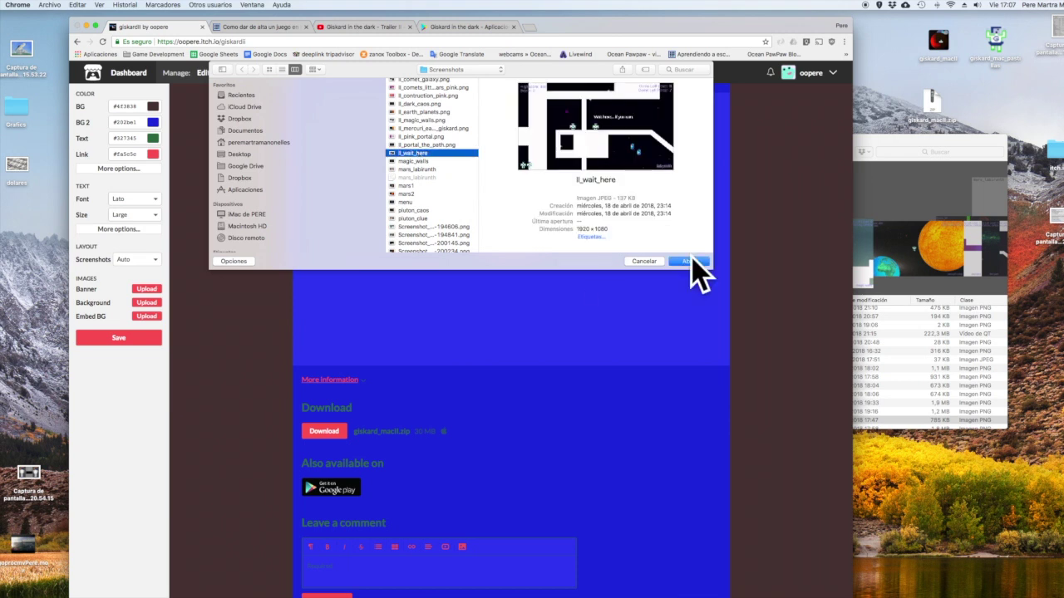
left_click(690, 260)
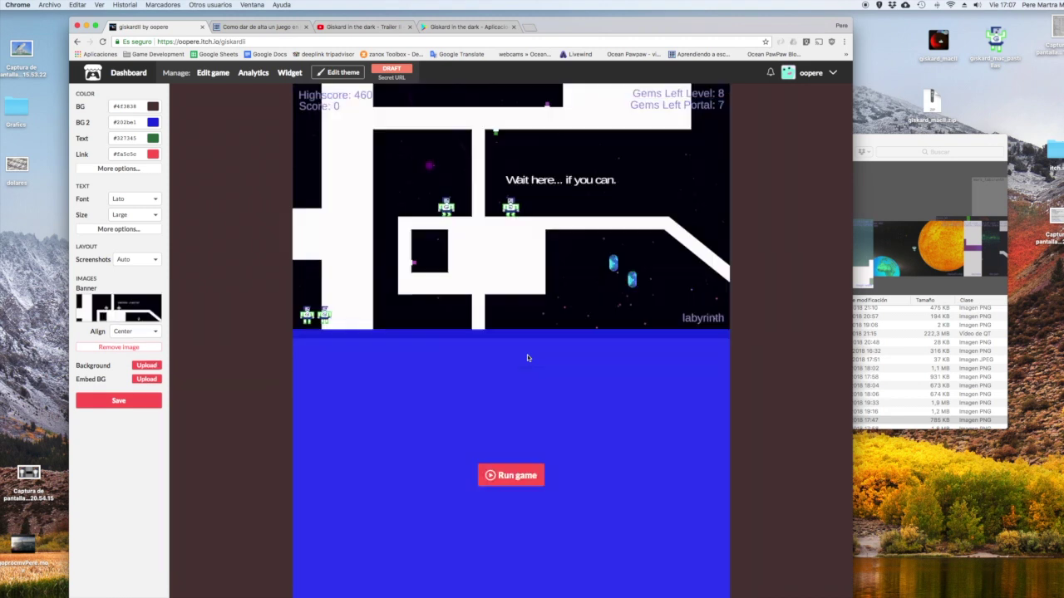
scroll(520, 364, "down", 3)
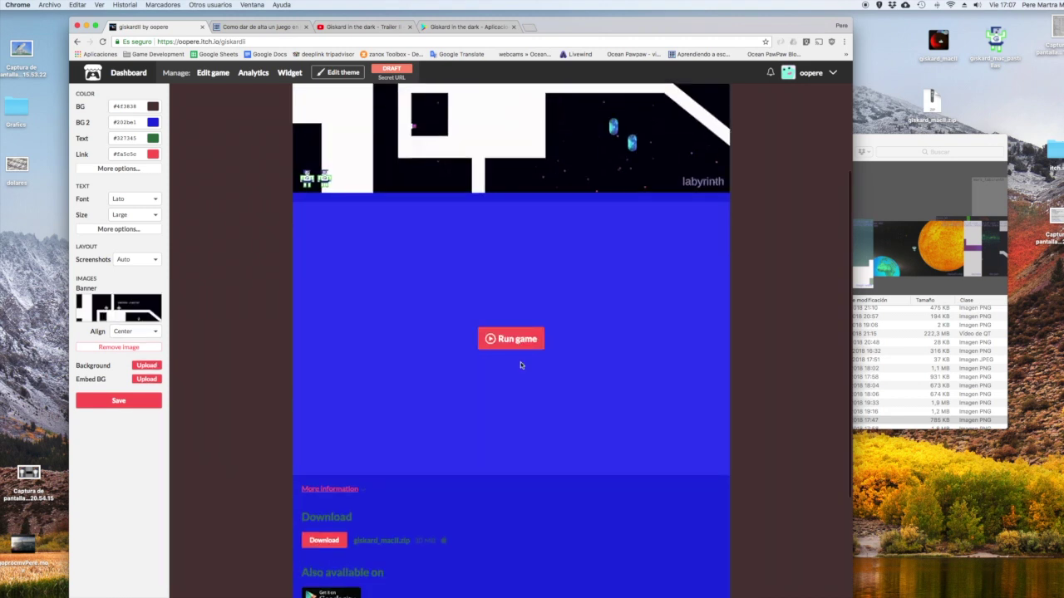
scroll(520, 364, "down", 4)
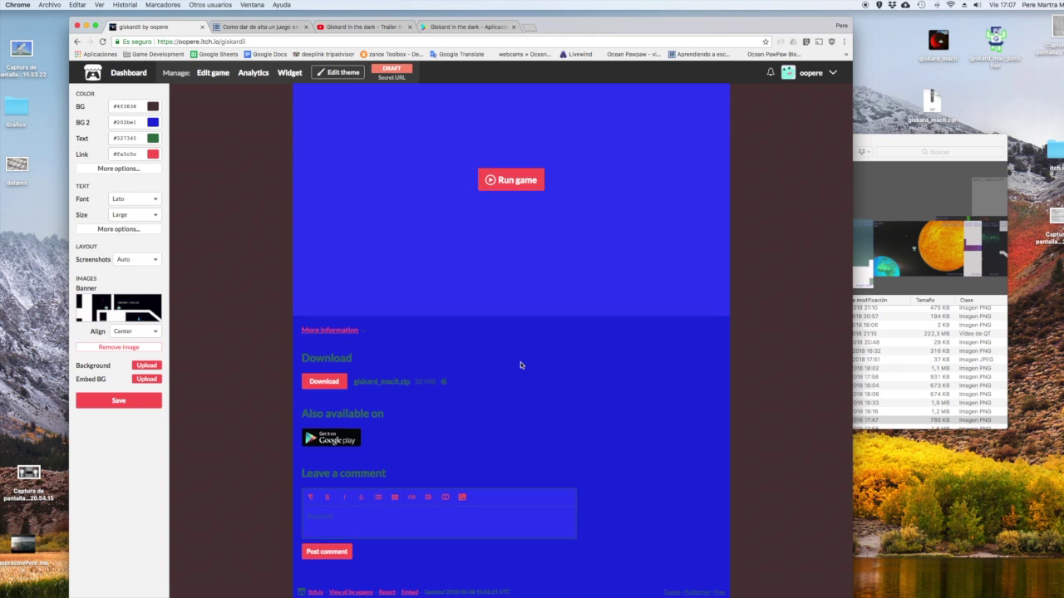
scroll(521, 361, "up", 5)
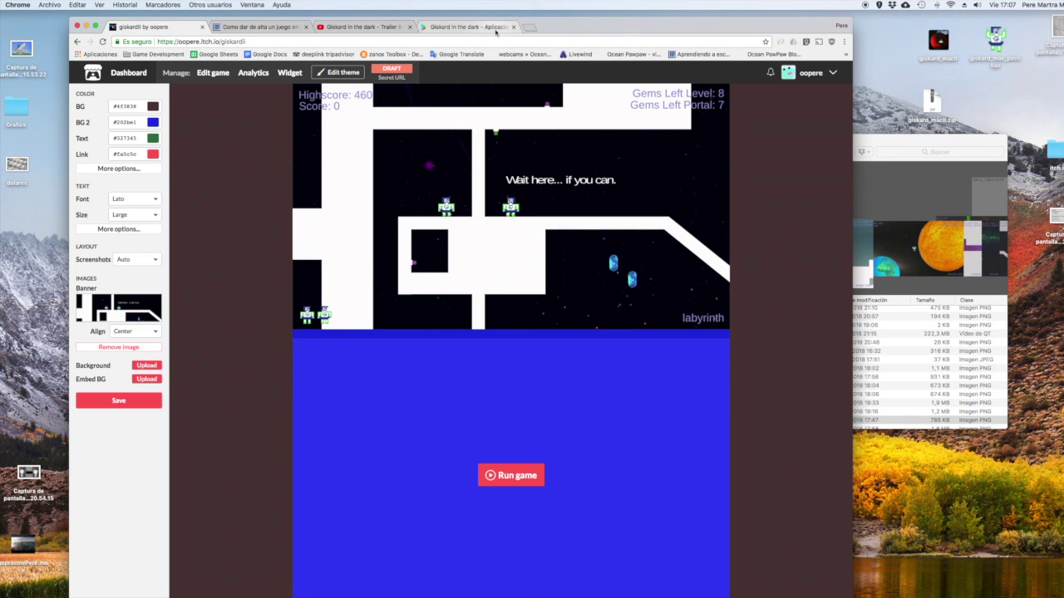
left_click(467, 26)
On the published Giskard in the dark tab, launch the embedded game with Run game
left_click(150, 28)
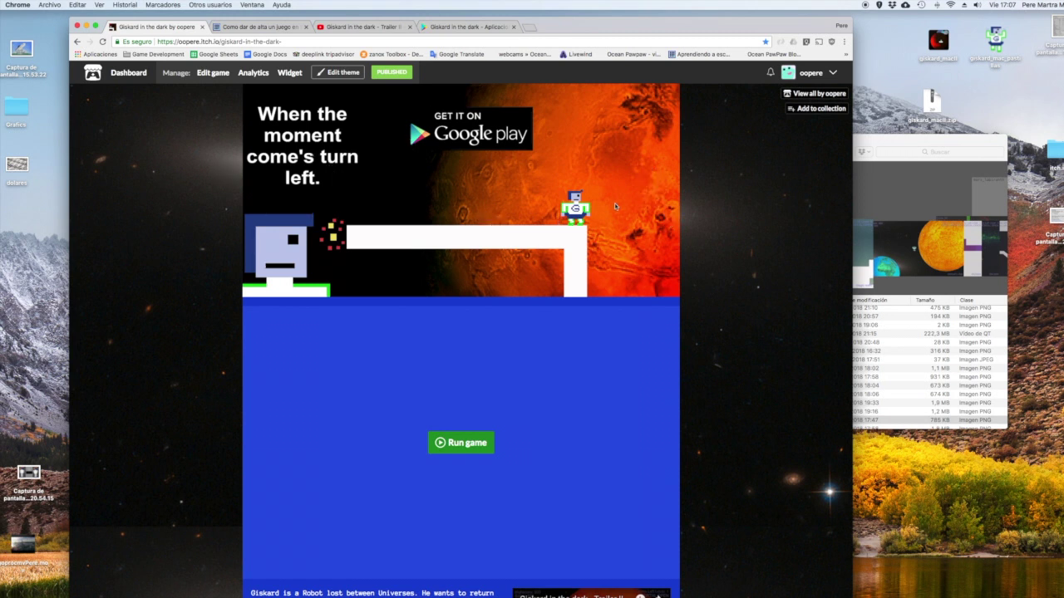
scroll(614, 214, "down", 5)
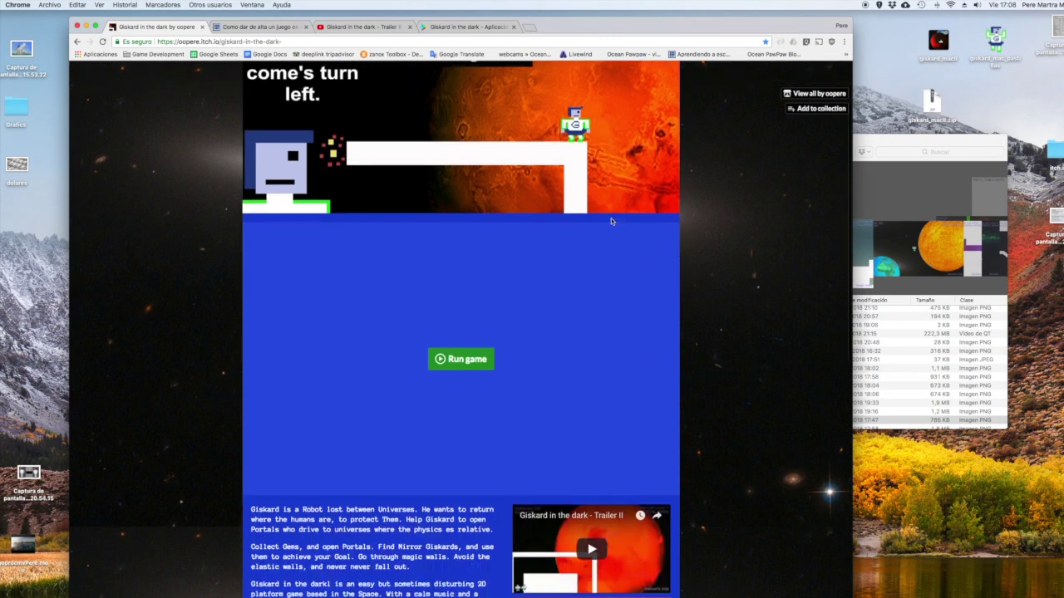
scroll(611, 217, "down", 4)
scroll(610, 218, "up", 1)
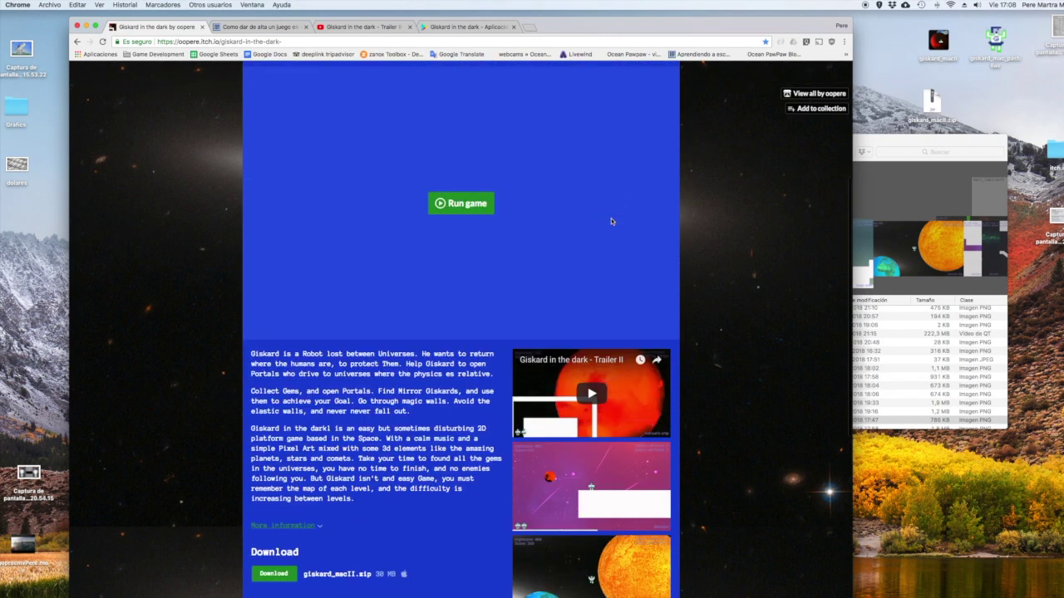
scroll(611, 217, "up", 4)
scroll(611, 218, "up", 3)
scroll(595, 165, "down", 1)
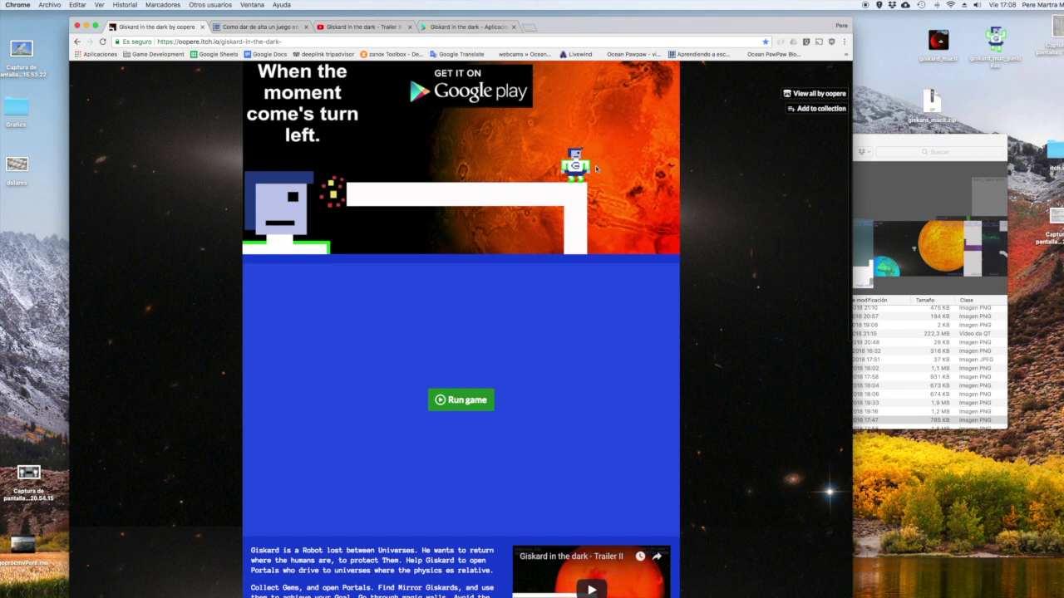
scroll(541, 182, "down", 6)
left_click(472, 200)
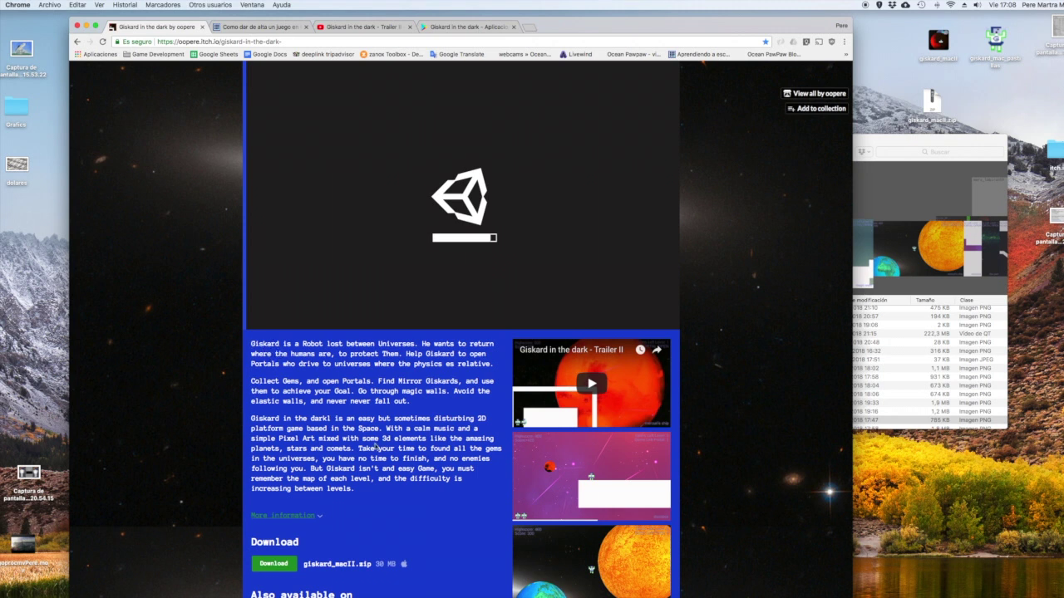
Let the Unity player load and bring the New Game / Level Select / About menu into view
left_click_drag(433, 459, 414, 309)
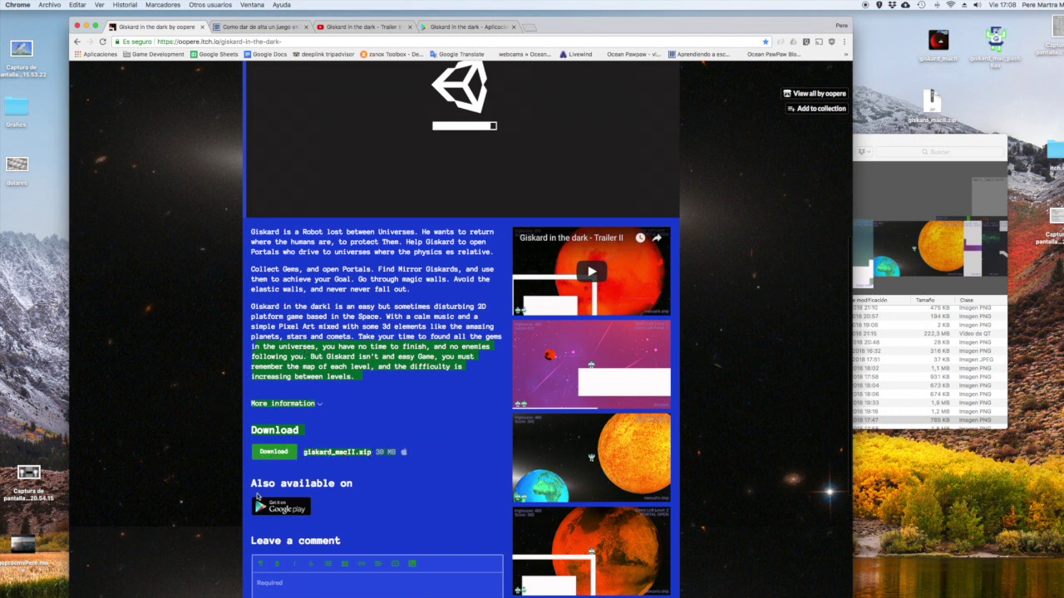
left_click(284, 510)
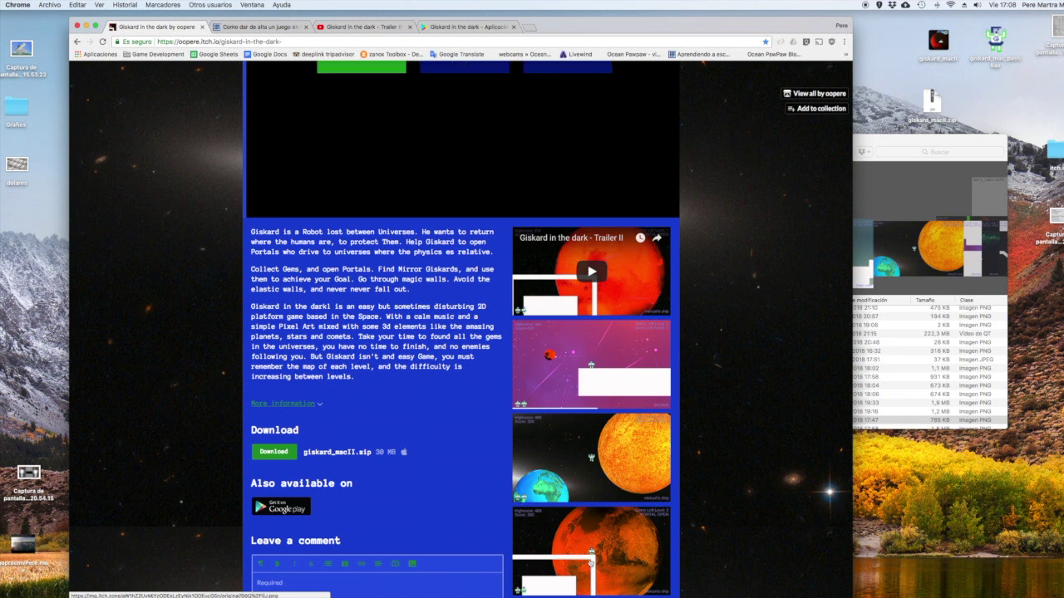
scroll(531, 348, "up", 3)
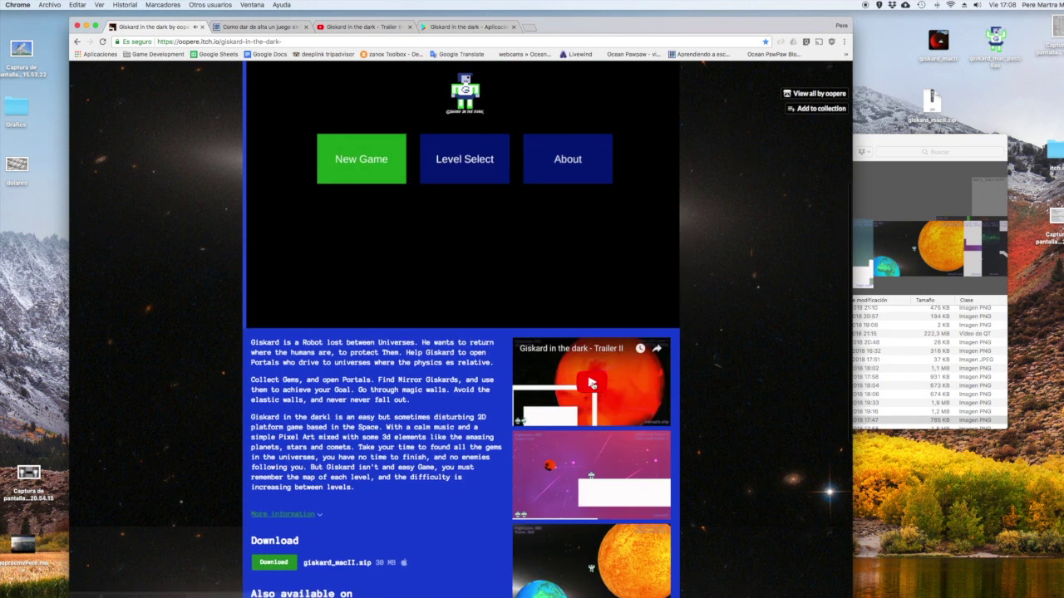